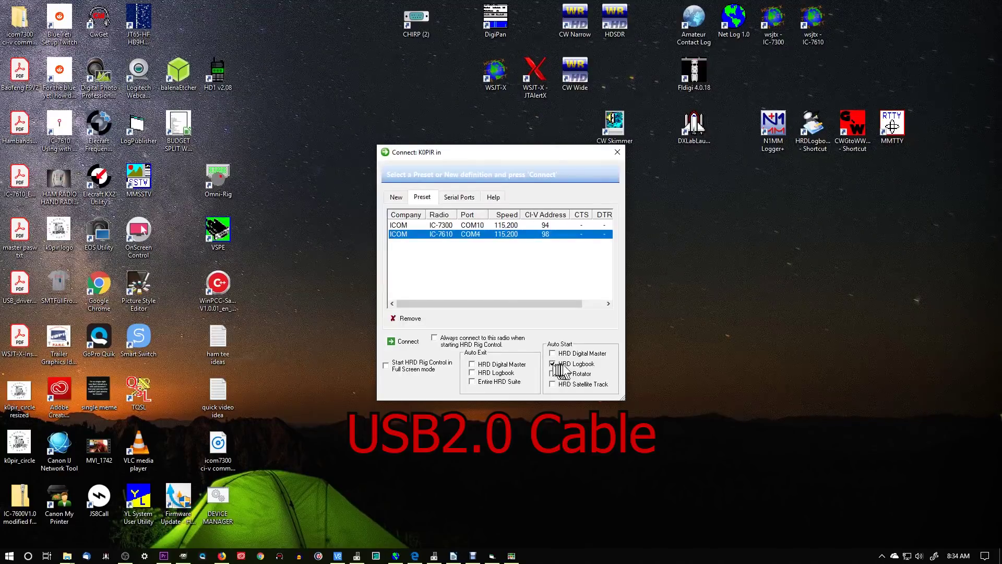
Connect Ham Radio Deluxe to the ICOM IC-7610 preset on COM4, bring up its logbook, and minimise the logbook and rig control windows
click(405, 343)
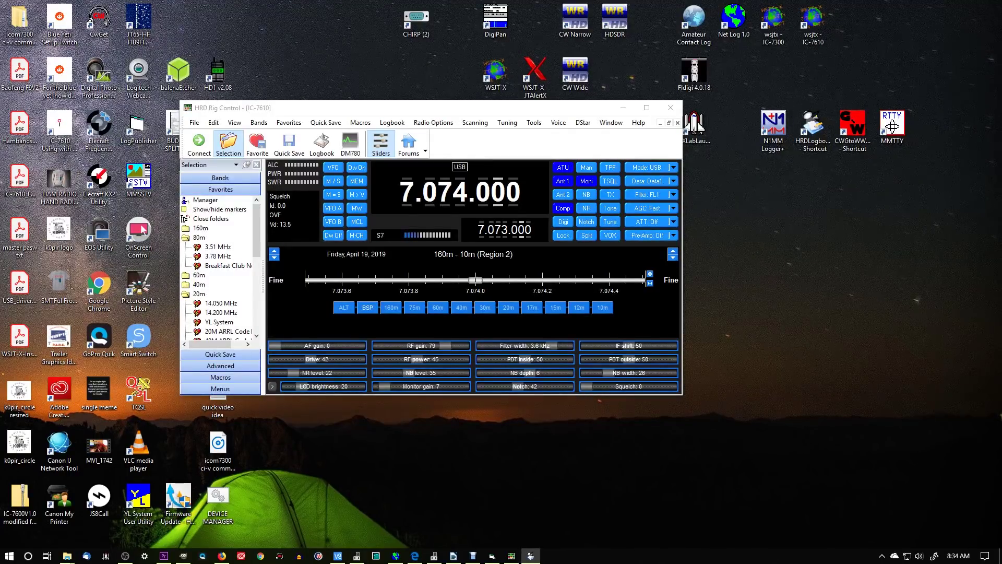
click(322, 143)
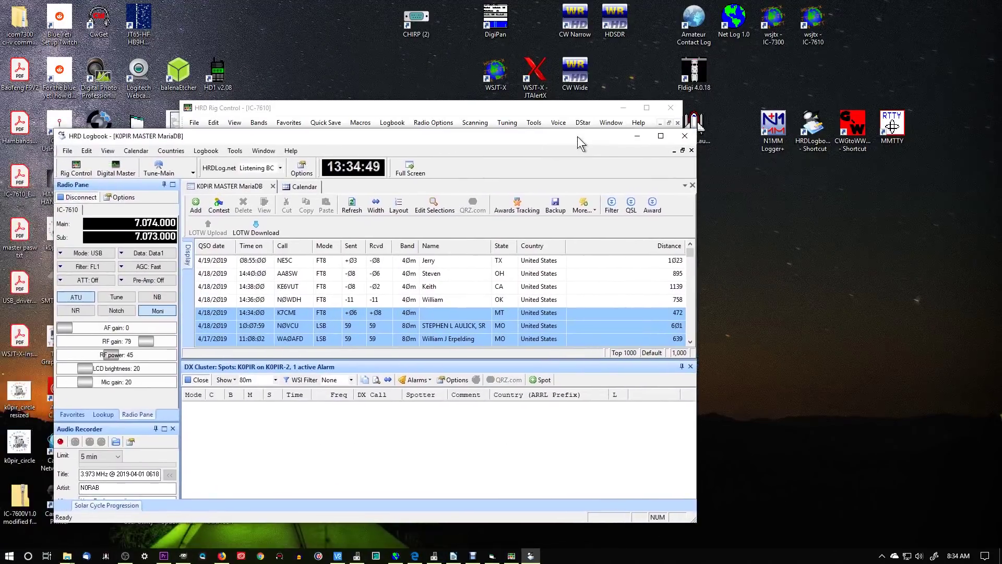
click(636, 135)
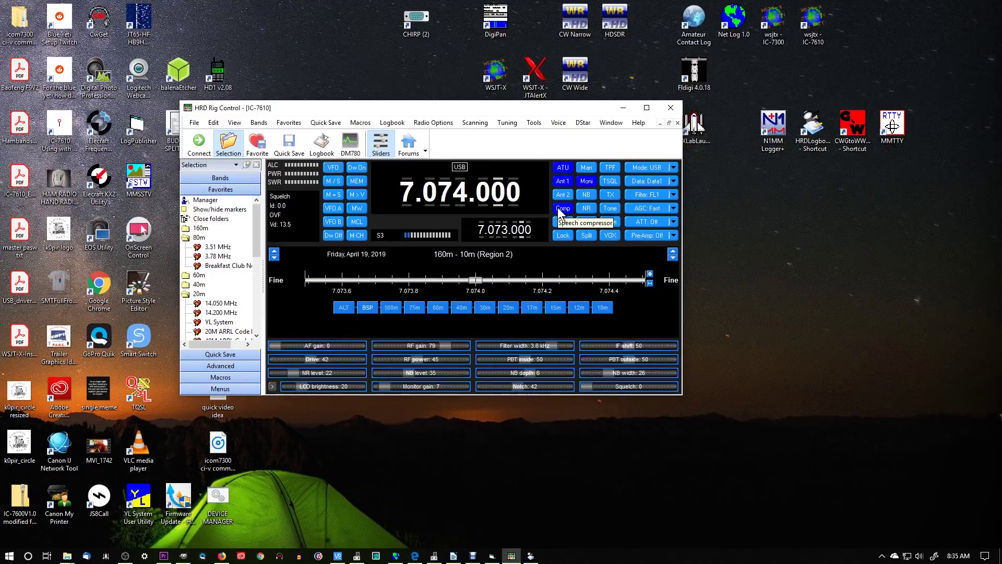
click(622, 111)
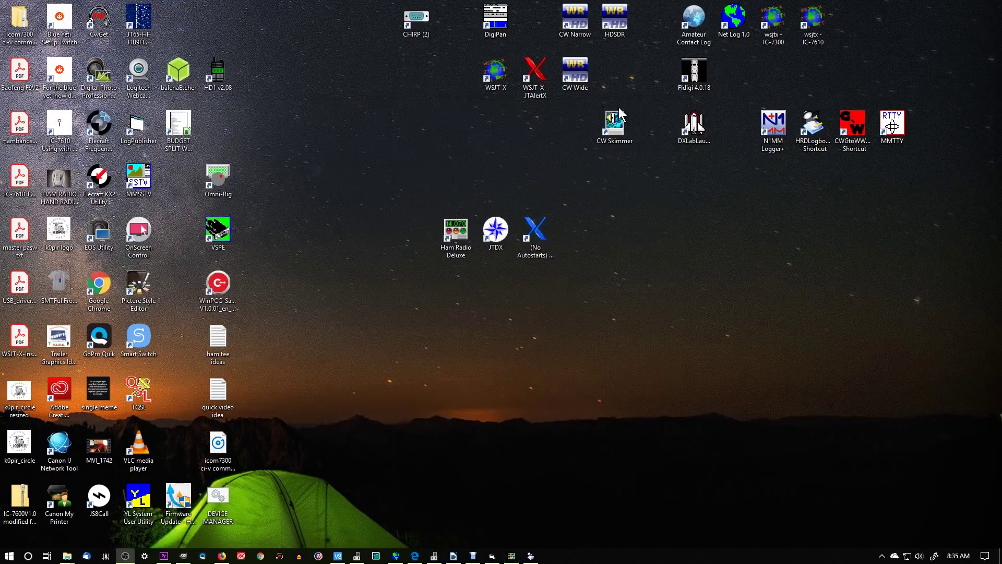
Launch JTDX, select the 7.074 MHz (40m) working frequency, and minimise its Wide Graph and main windows
double_click(499, 236)
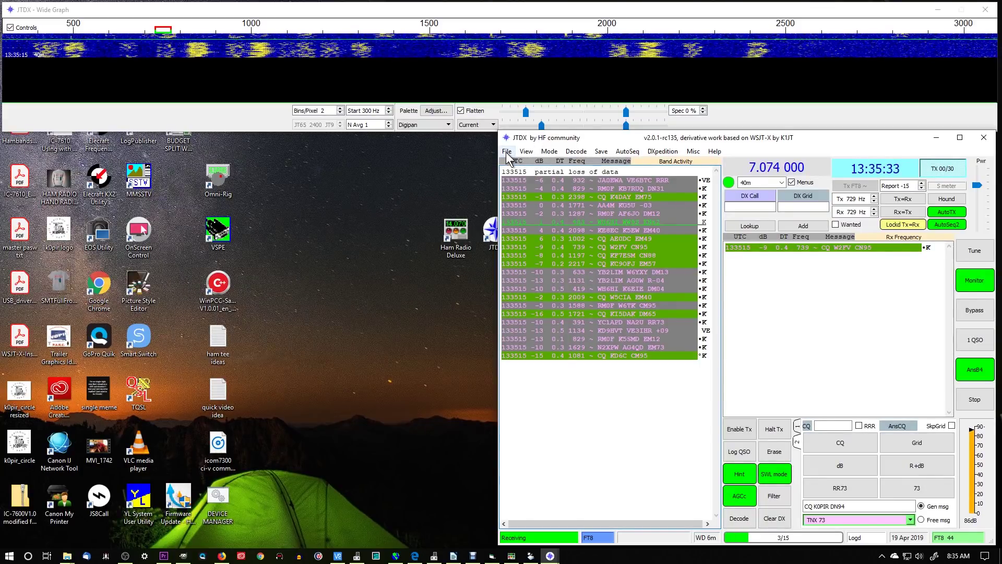
click(782, 182)
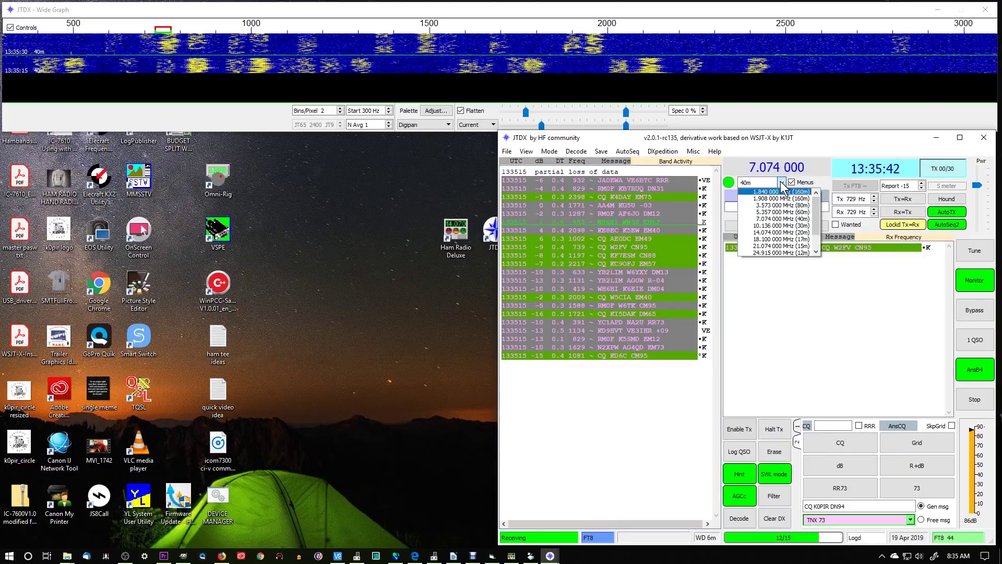
click(774, 220)
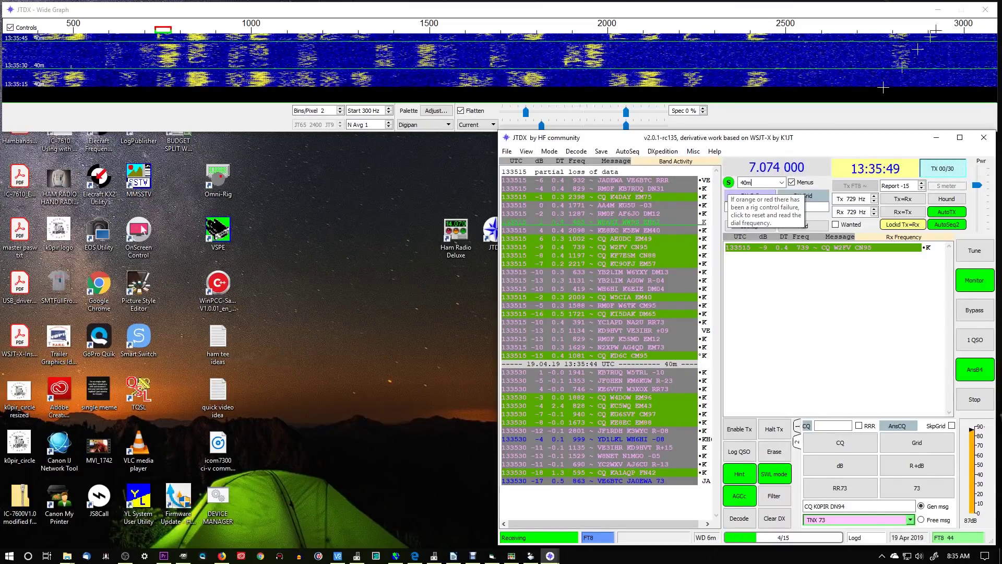
click(938, 9)
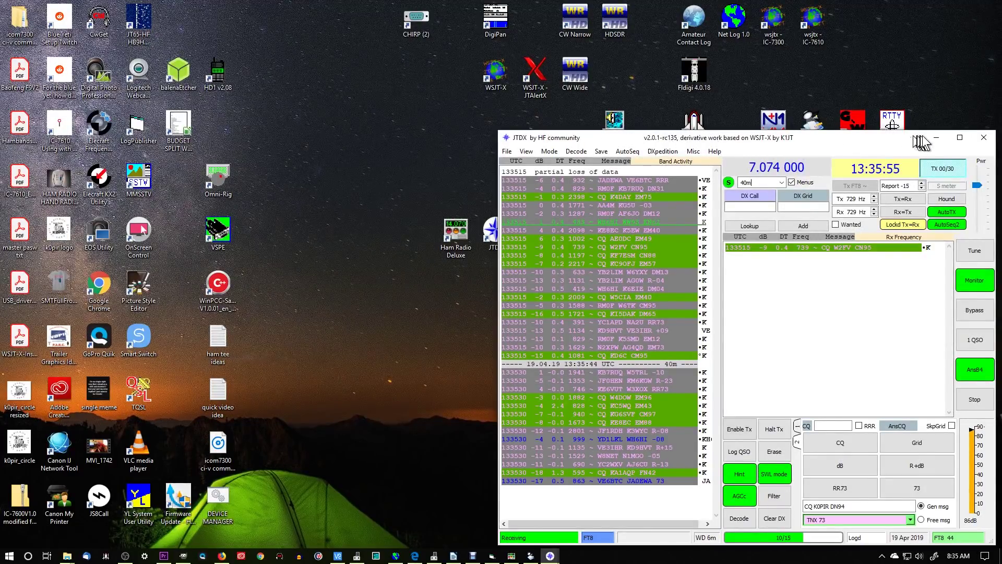
click(937, 137)
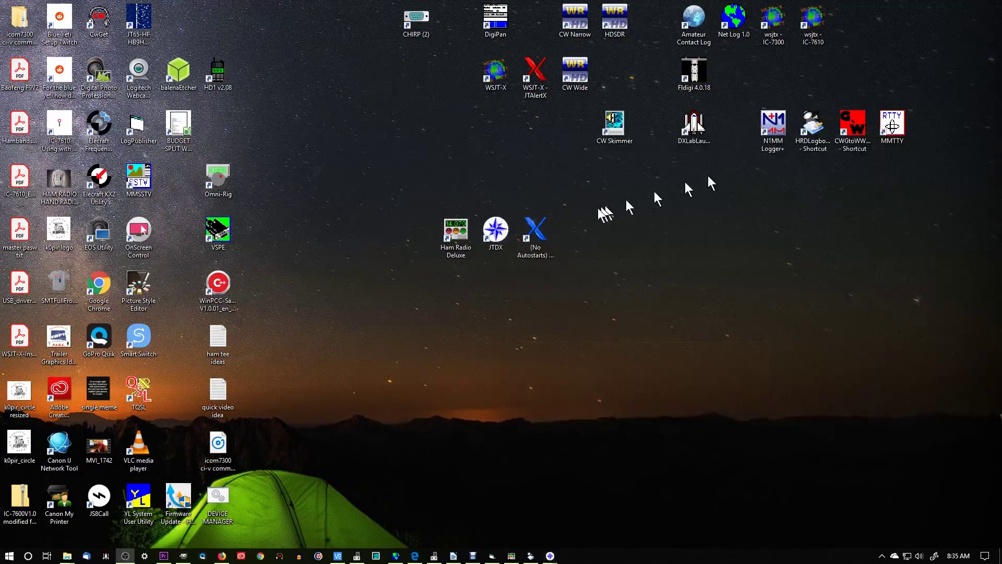
Launch the no-autostarts JTAlert for JTDX and show its Text Message window
click(539, 232)
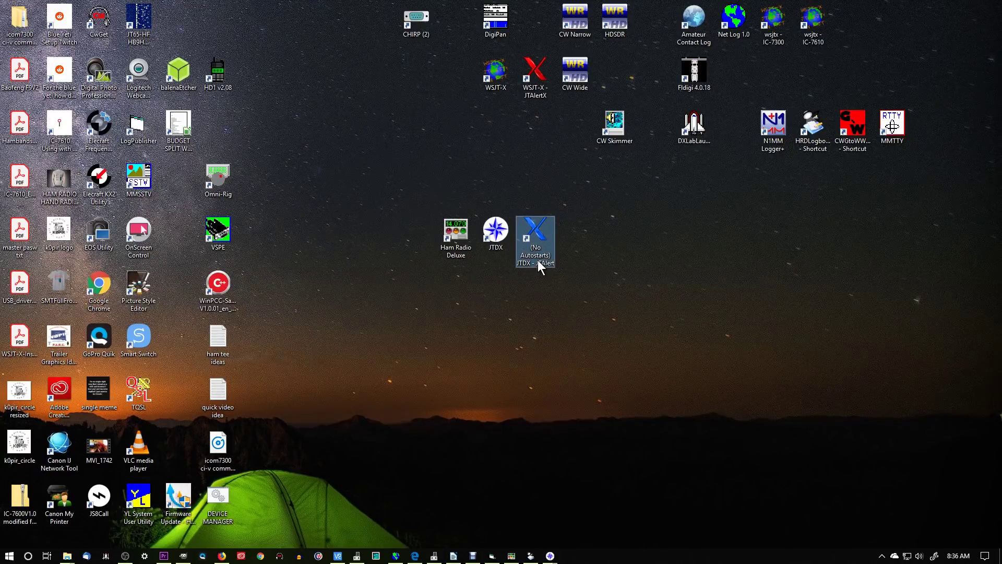
double_click(537, 234)
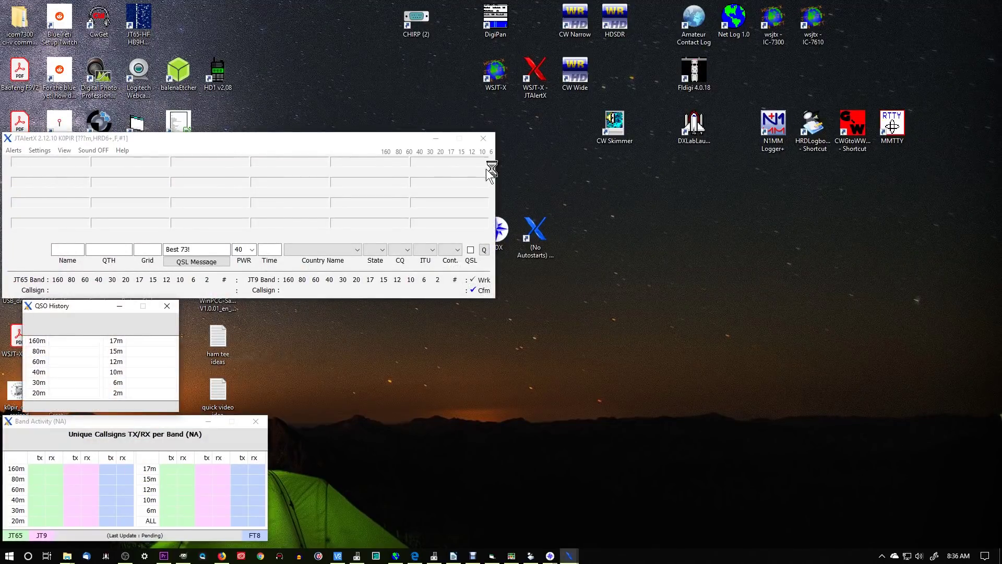
click(63, 151)
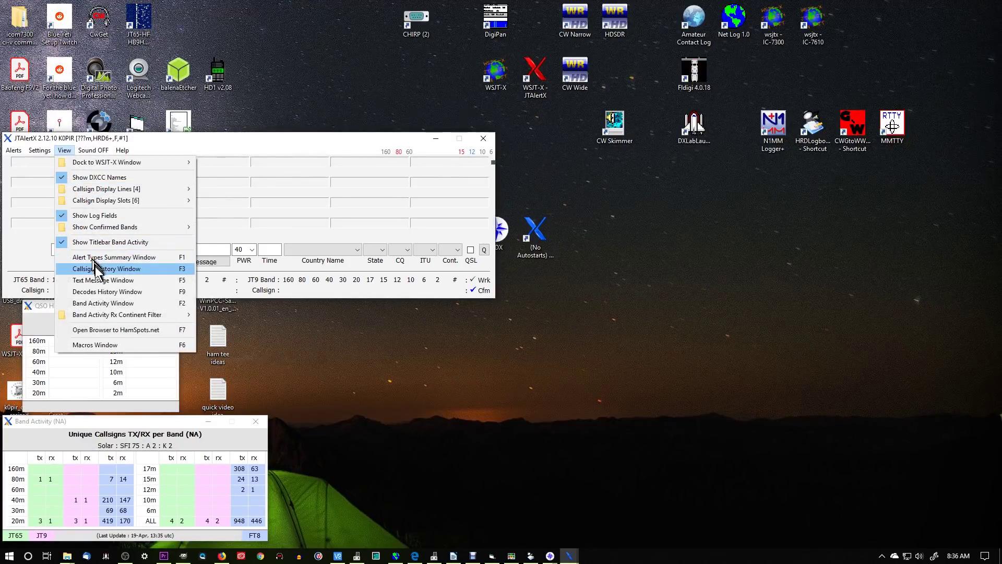
click(96, 284)
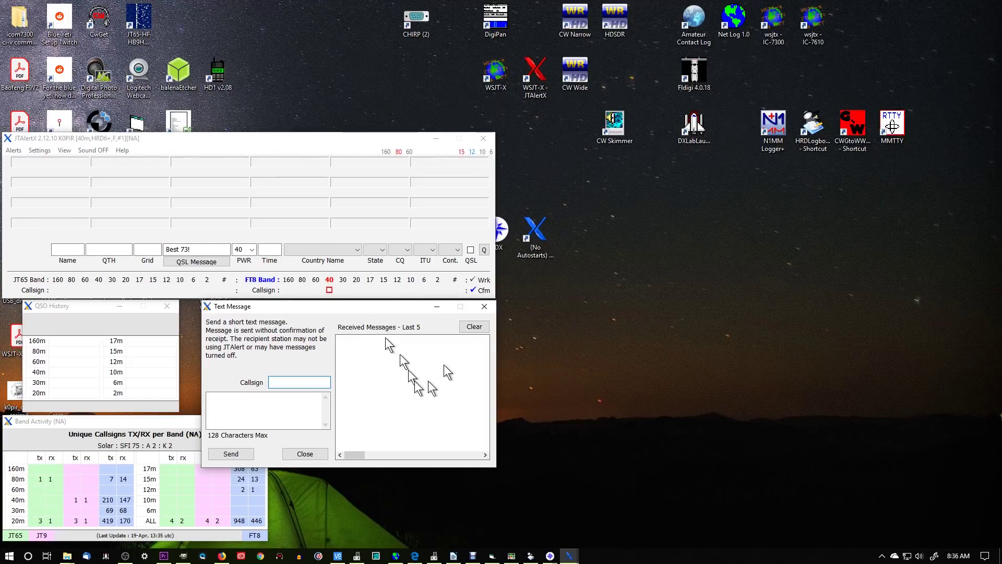
Restore the JTDX main window and its Wide Graph alongside the JTAlert windows
click(551, 557)
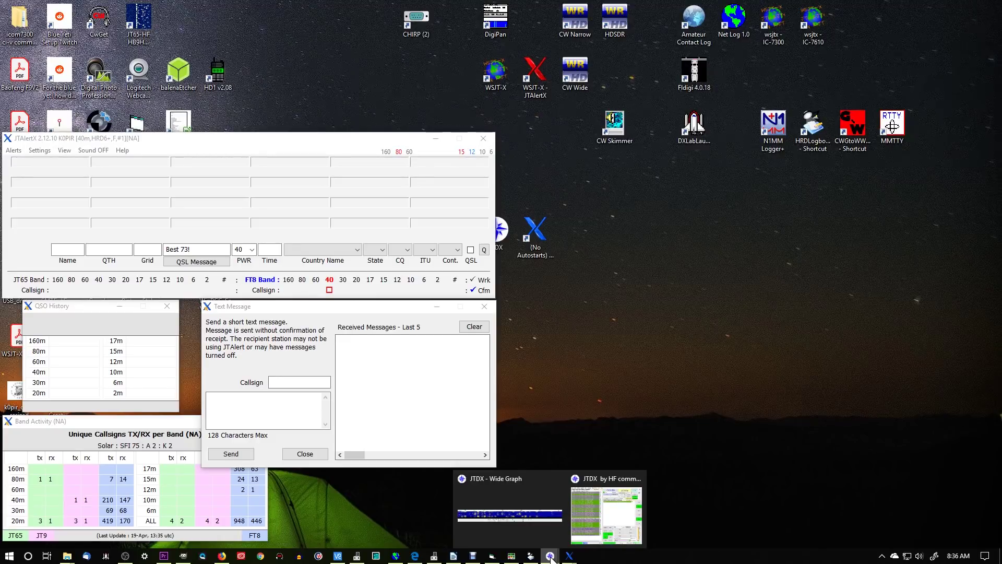
click(550, 557)
click(550, 556)
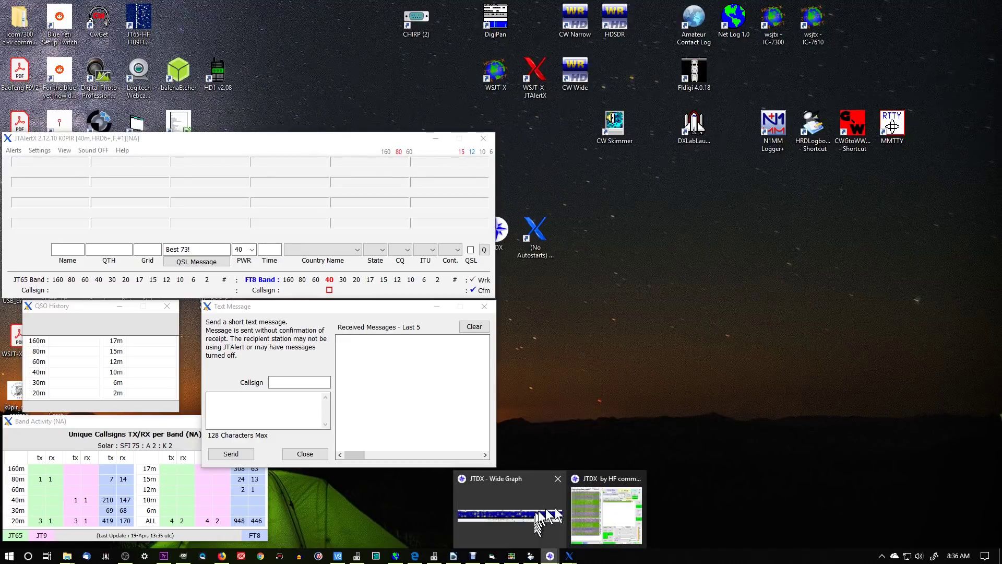
click(600, 499)
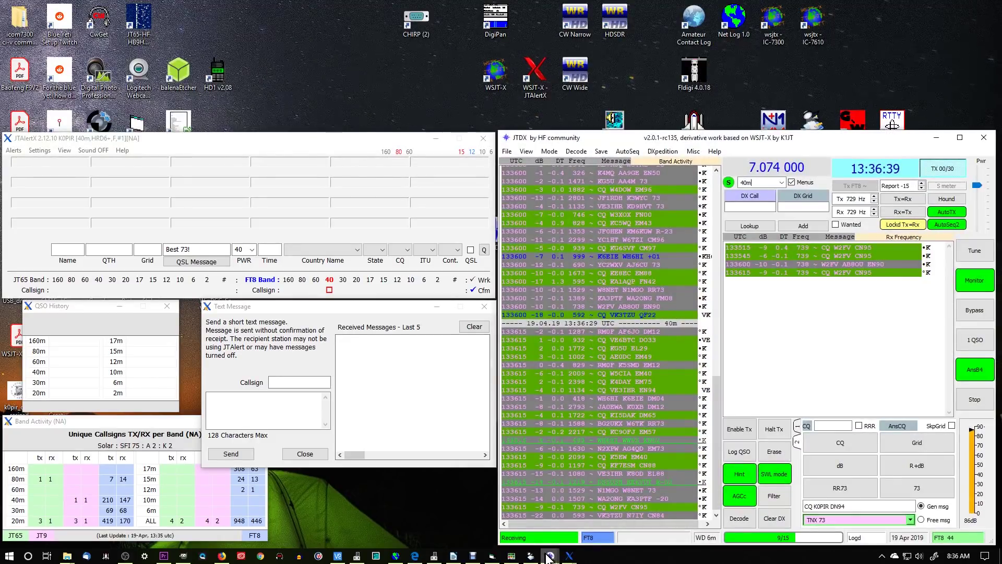
click(548, 556)
click(521, 492)
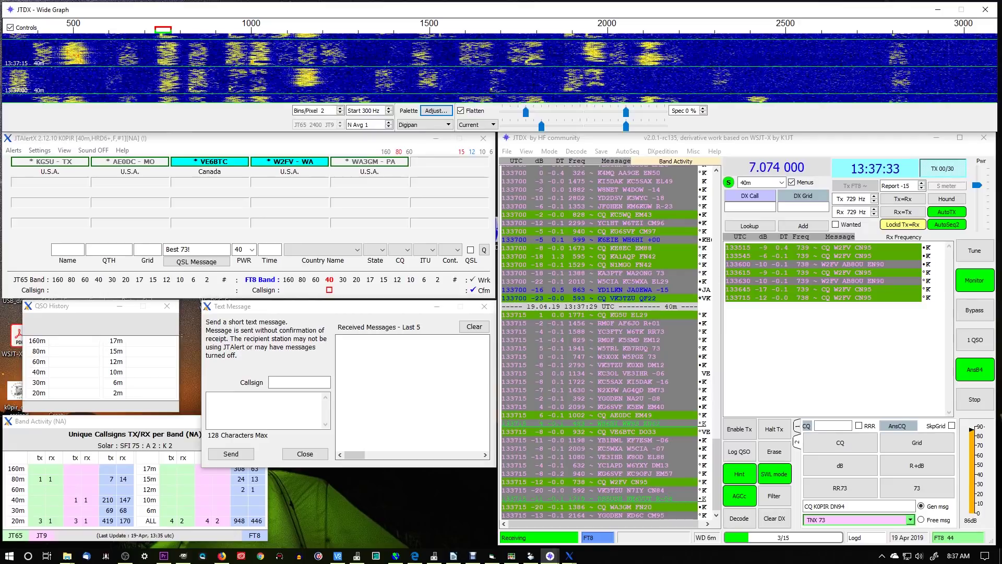
Review the radio, audio, sequencing and reporting pages of the JTDX settings, then close the settings
click(628, 142)
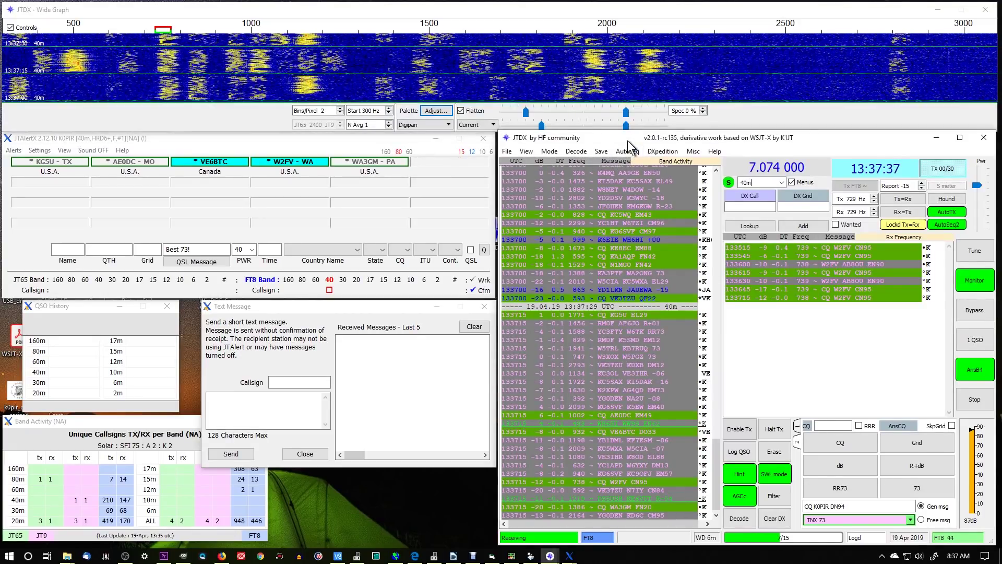
click(507, 152)
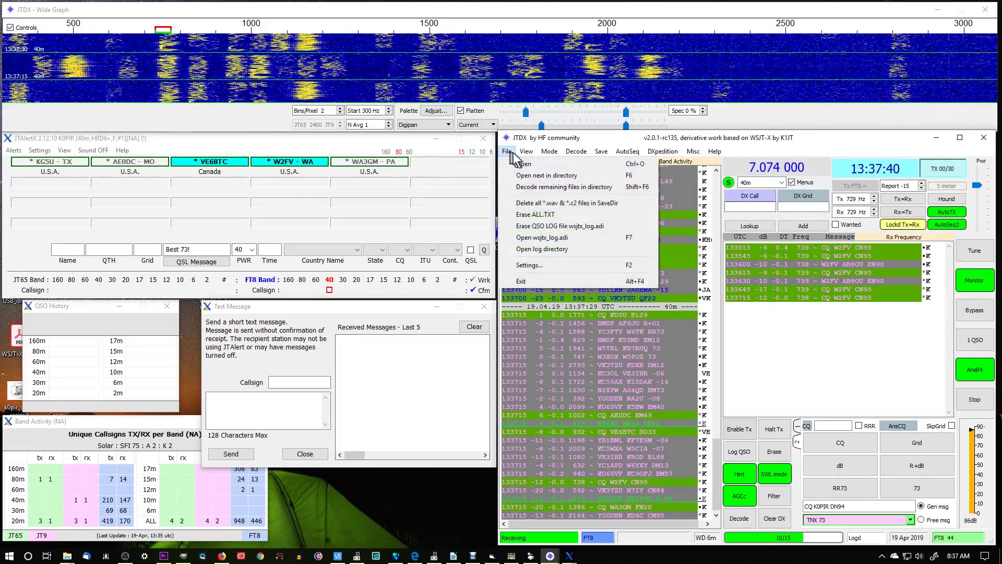
click(529, 262)
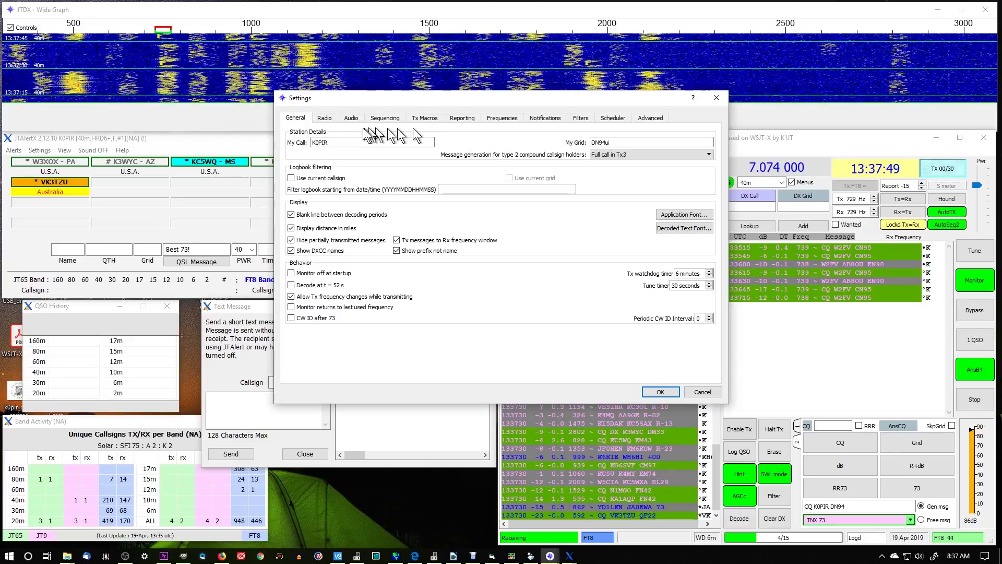
click(332, 120)
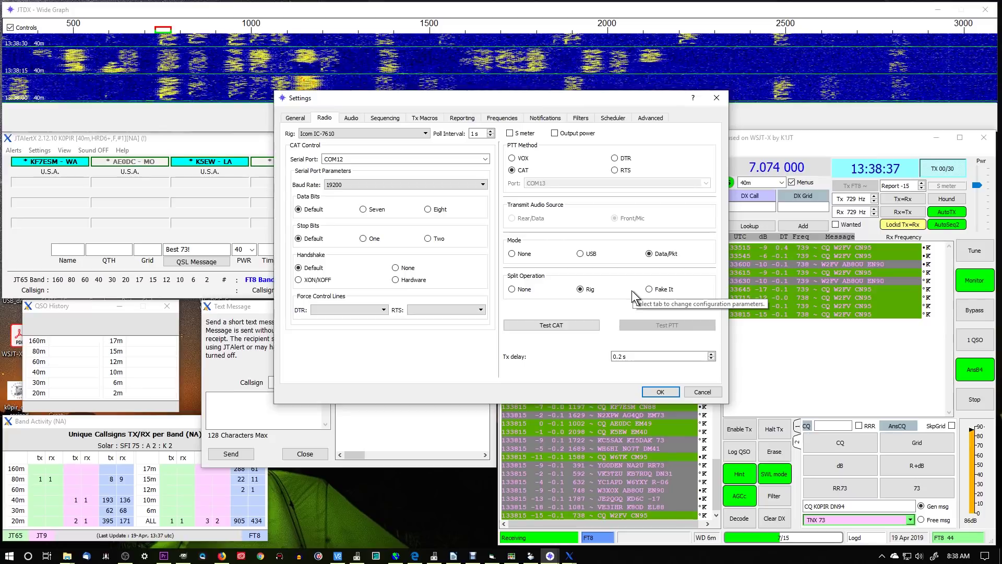
click(354, 120)
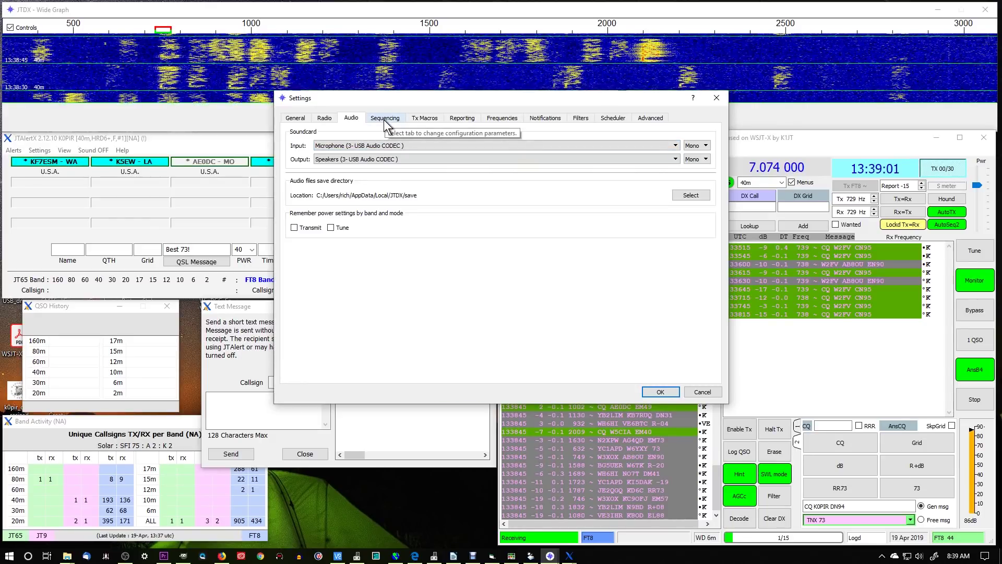
click(384, 117)
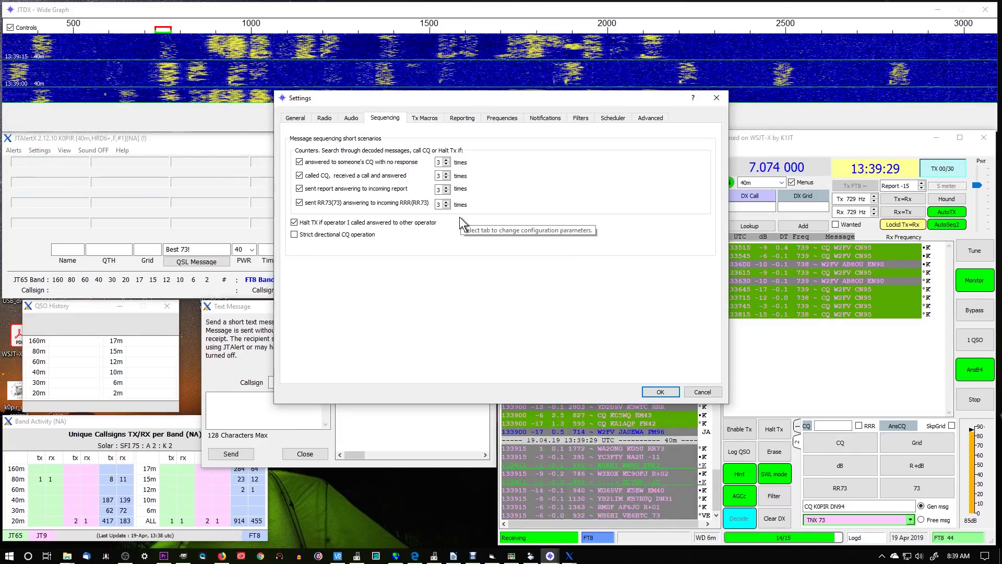
click(459, 119)
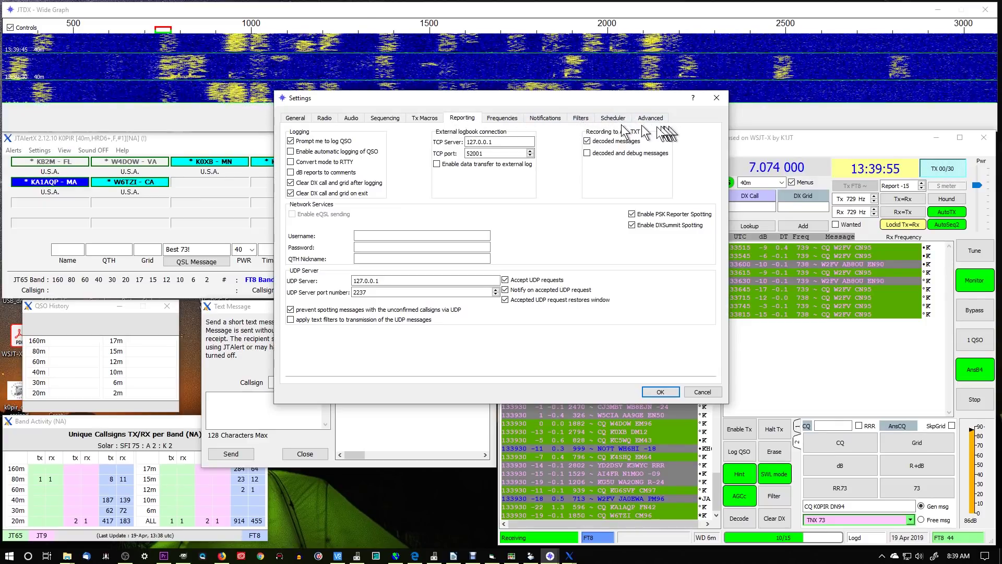
click(660, 392)
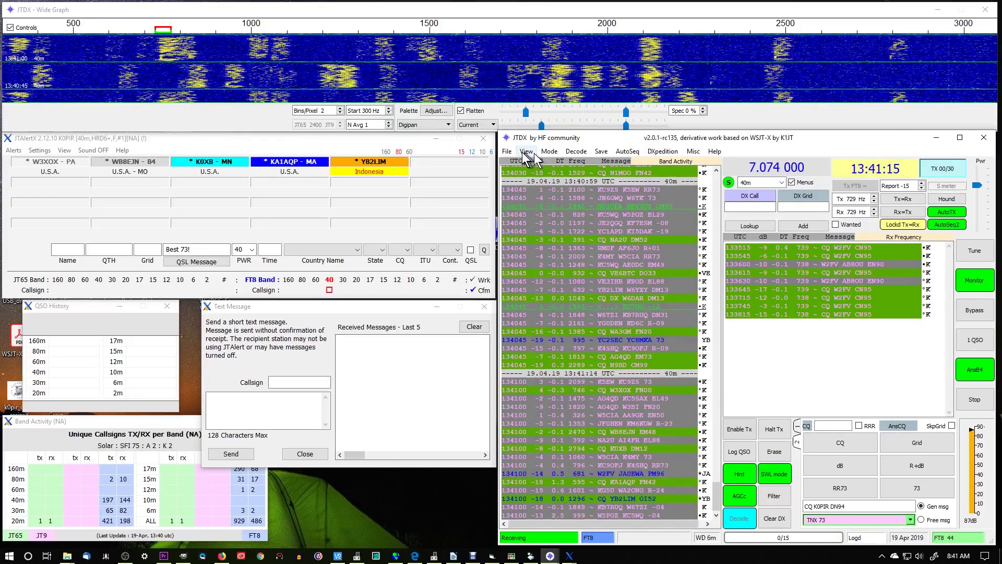
Examine the JTDX auto-sequencing options and the RF power setting in HRD Rig Control
click(547, 152)
mouse_move(622, 155)
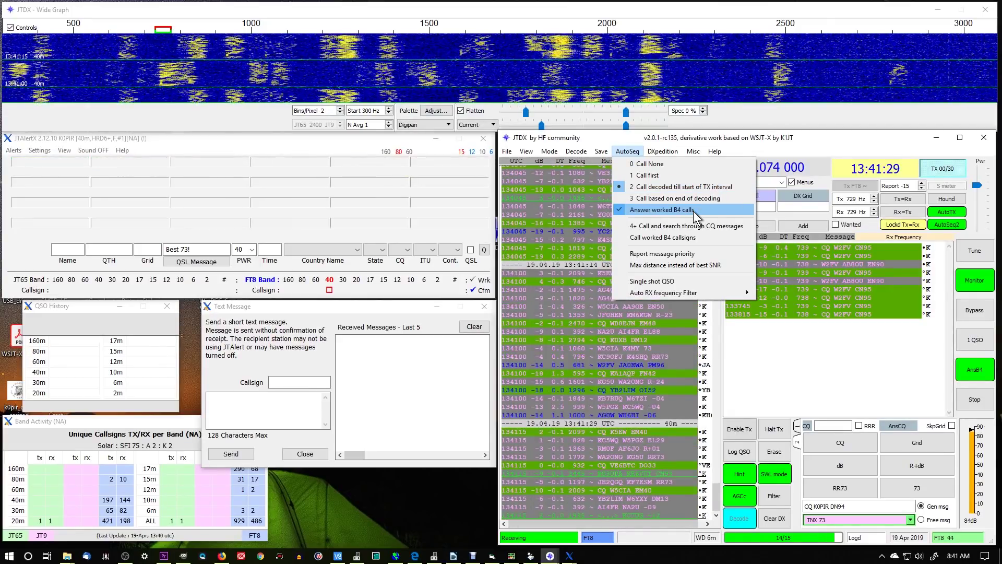
click(878, 127)
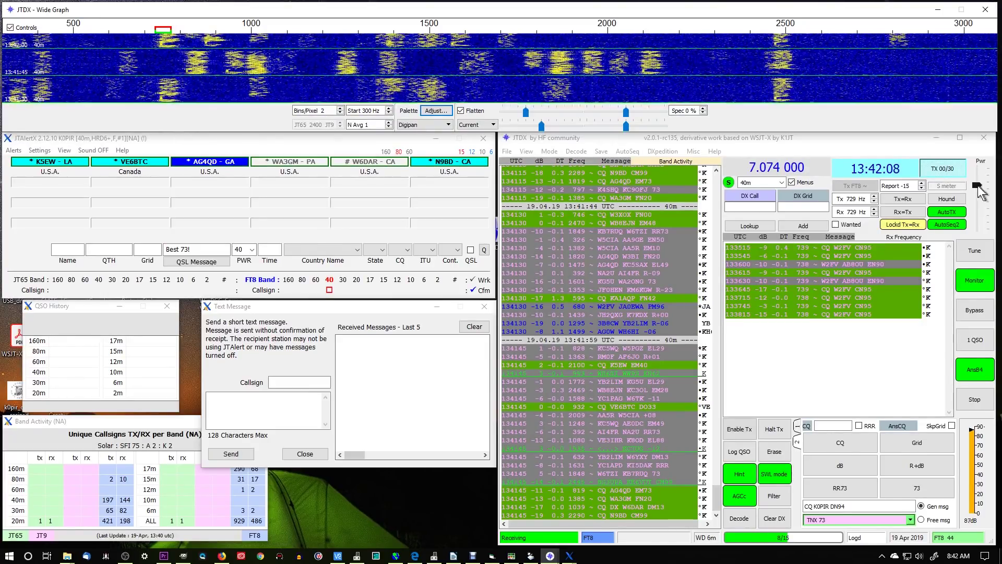
click(513, 556)
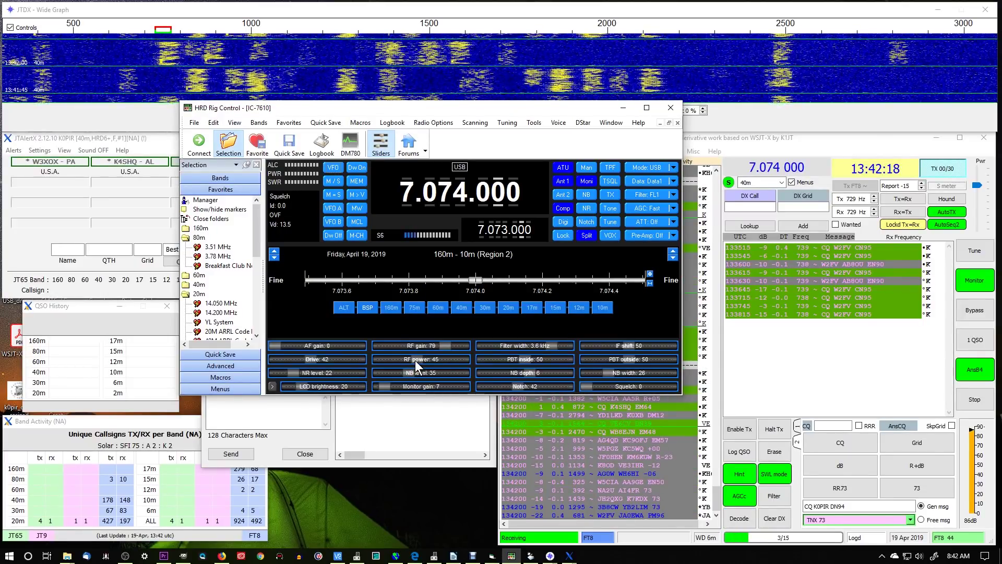
click(622, 108)
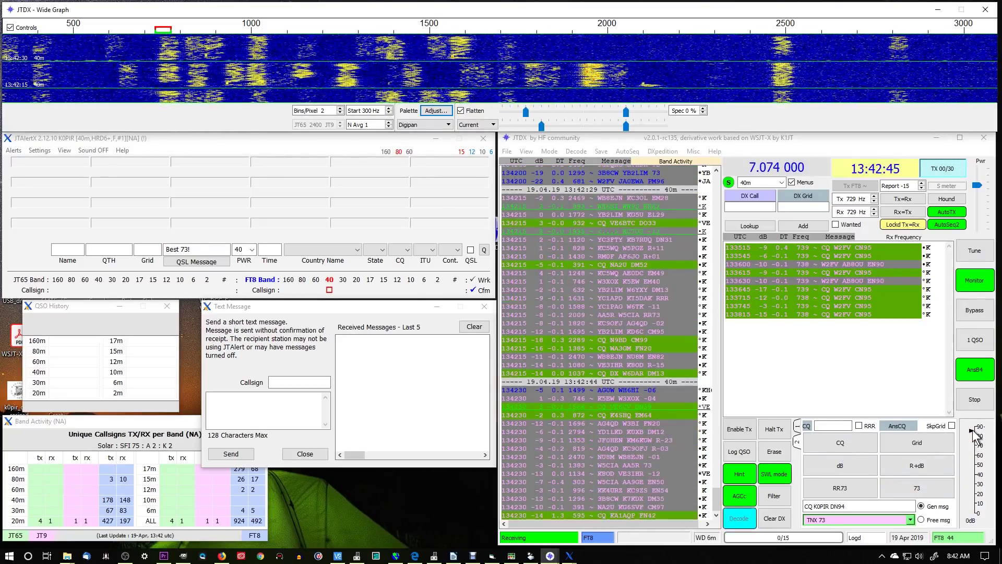
Set the recording level of the USB Audio CODEC microphone to 10 in the Windows sound settings
right_click(920, 557)
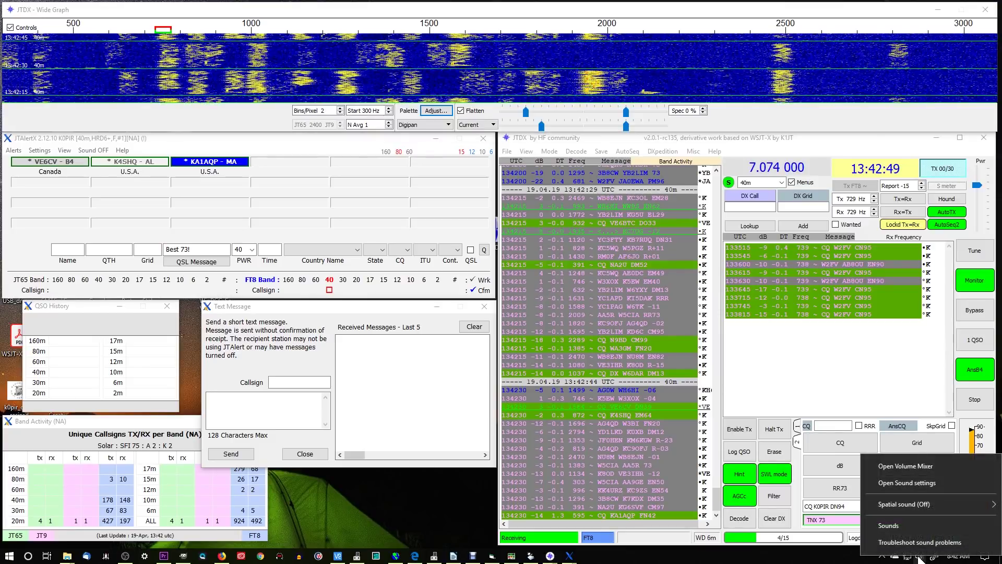
click(912, 525)
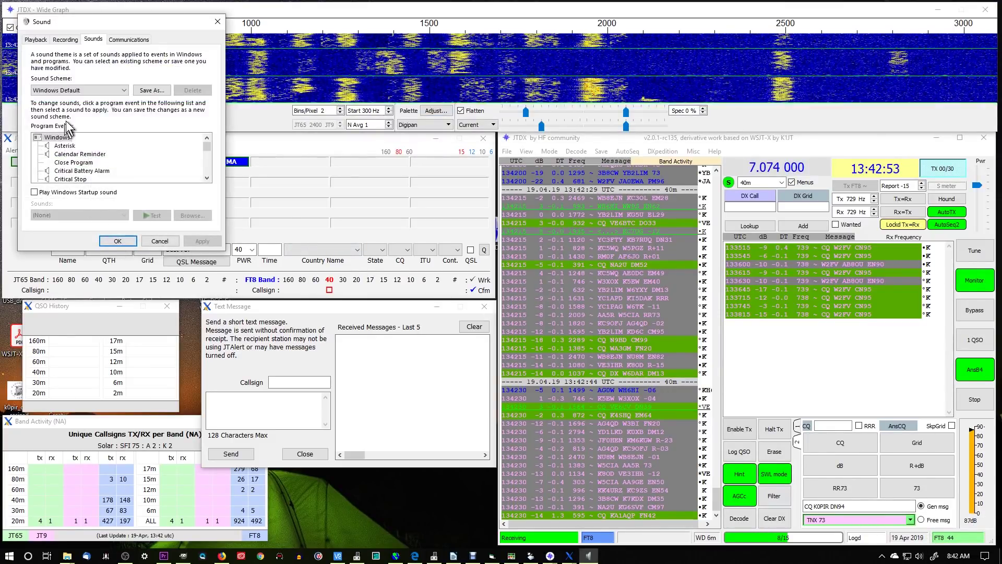
click(65, 41)
drag(86, 25, 366, 115)
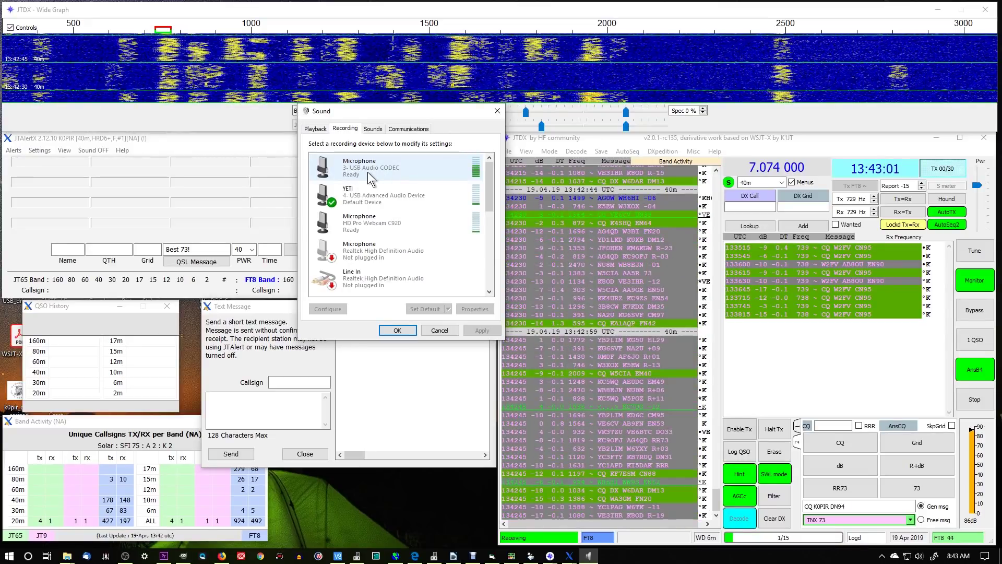
double_click(358, 173)
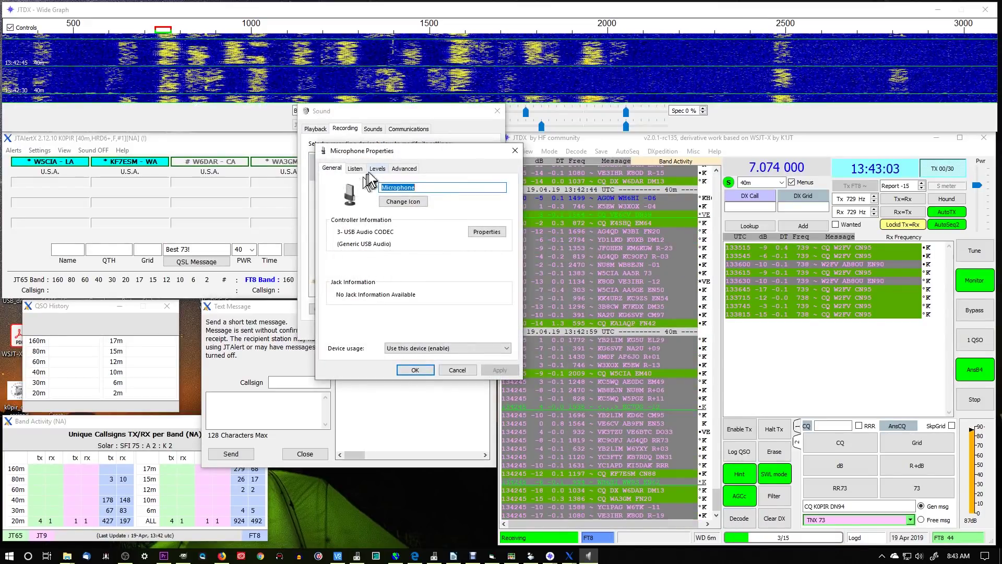
click(376, 170)
drag(394, 201, 343, 205)
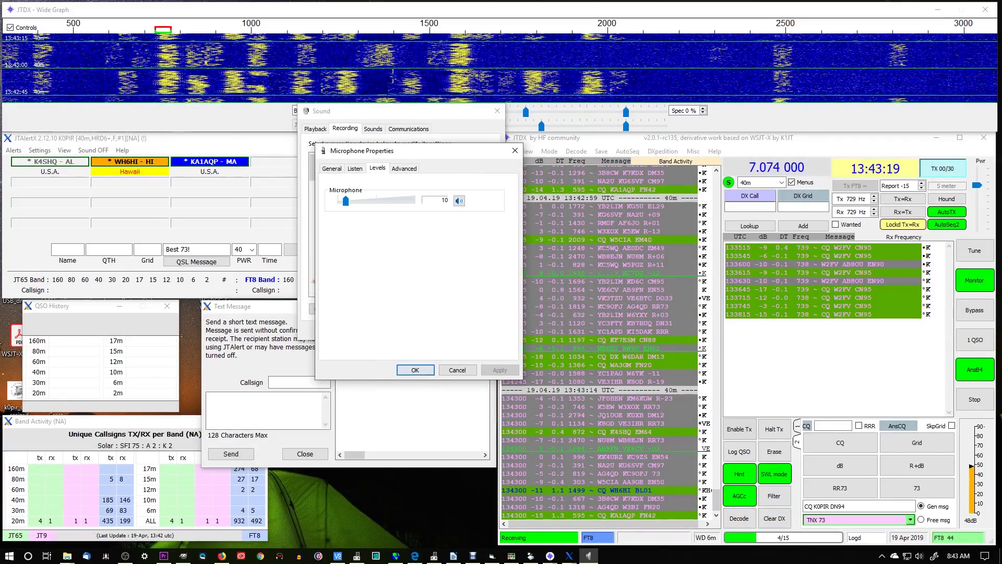
click(126, 556)
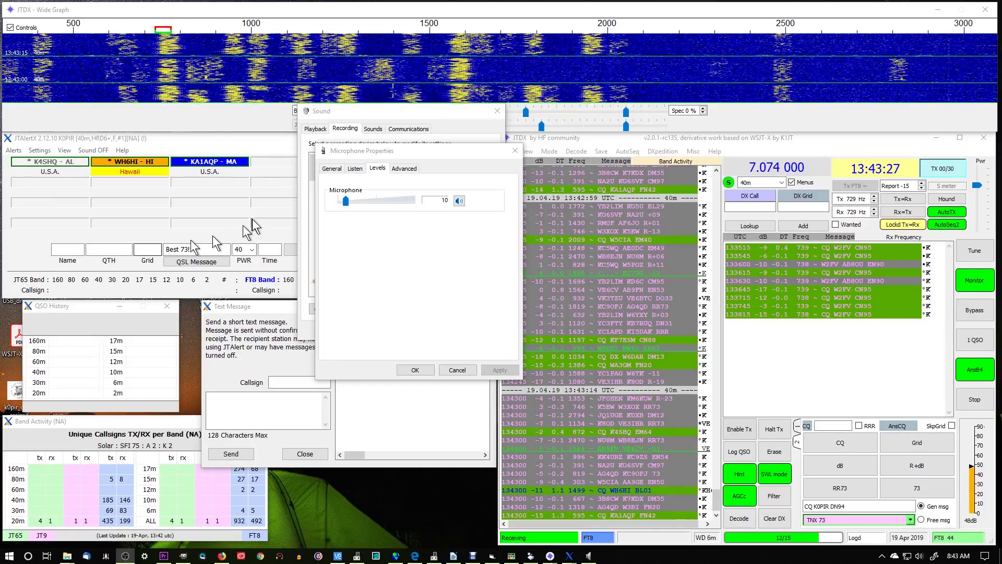
Confirm the microphone properties and close the Windows sound settings
click(416, 370)
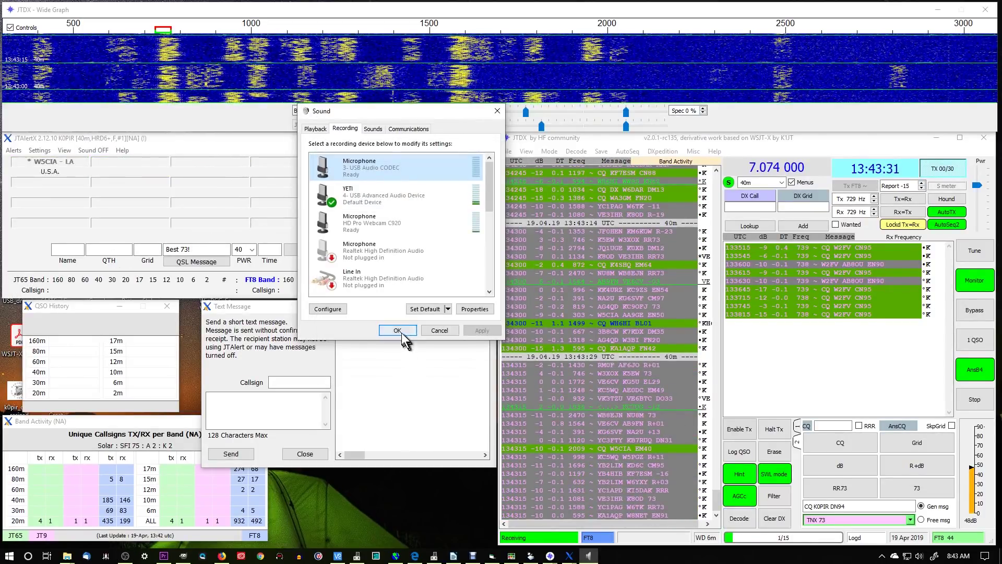
click(397, 330)
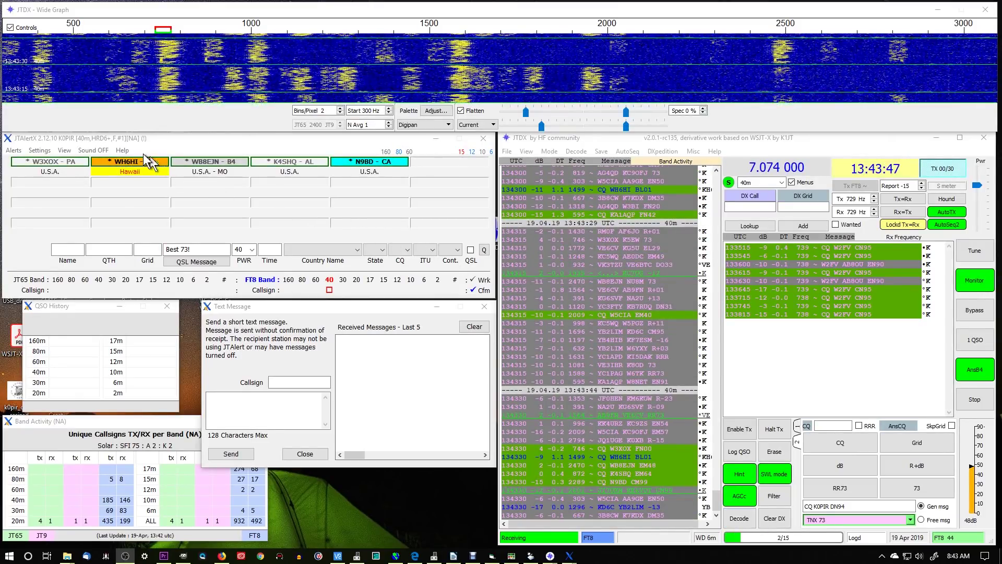
Try to contact the Hawaii station calling CQ from the JTAlert callsign display
double_click(141, 161)
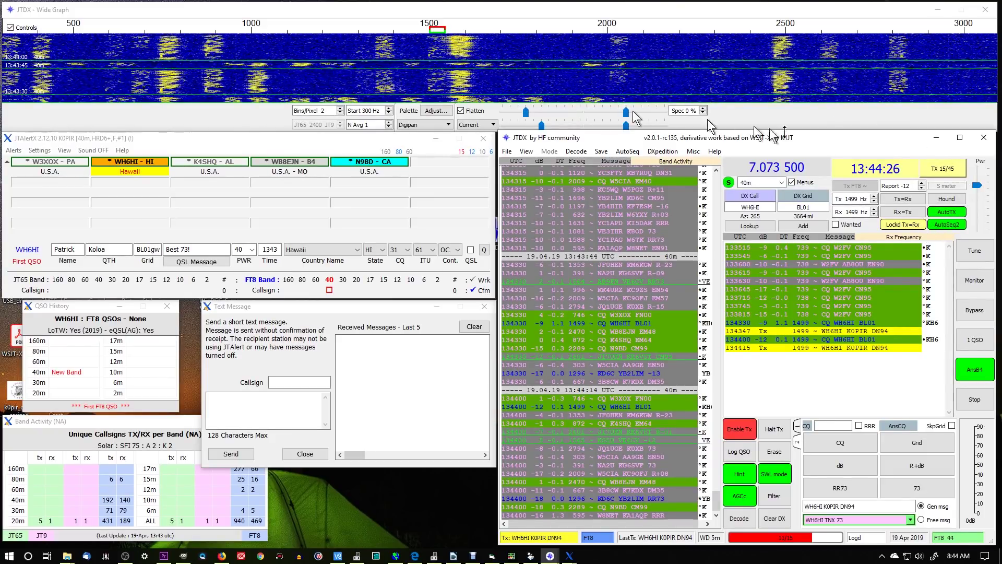
key(Return)
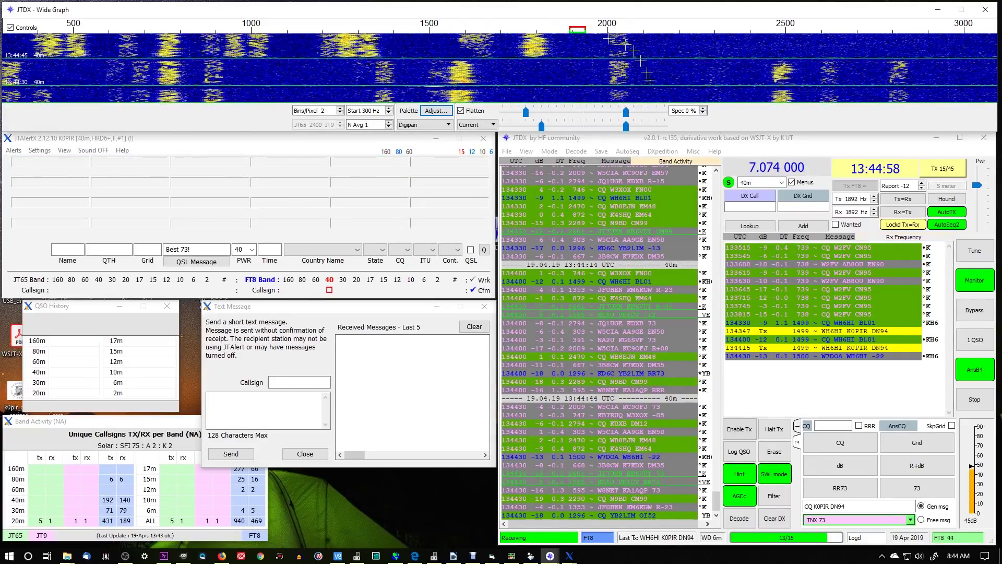
Switch JTDX from locked to split Tx/Rx frequencies and call the Minnesota station shown in JTAlert
click(888, 224)
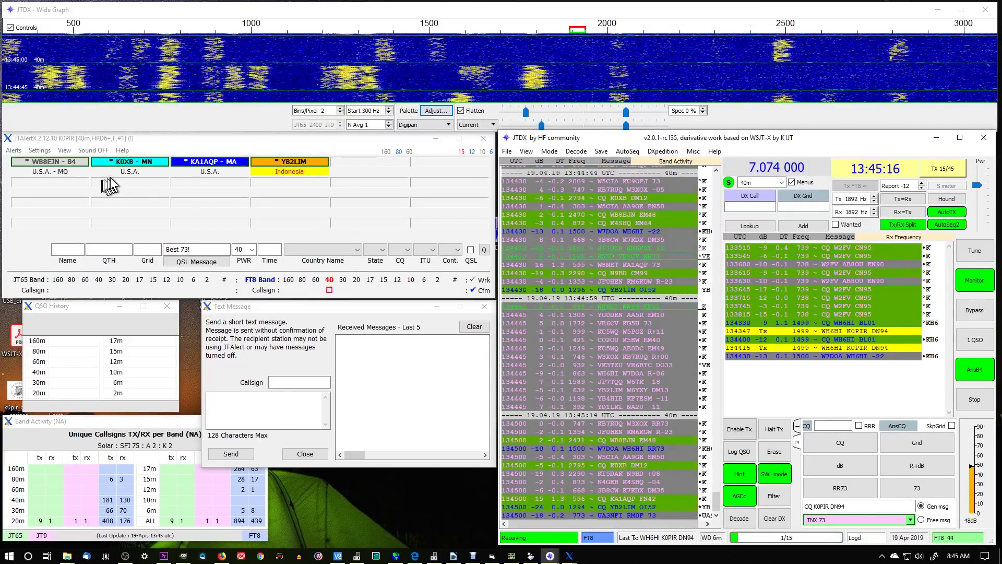
click(125, 163)
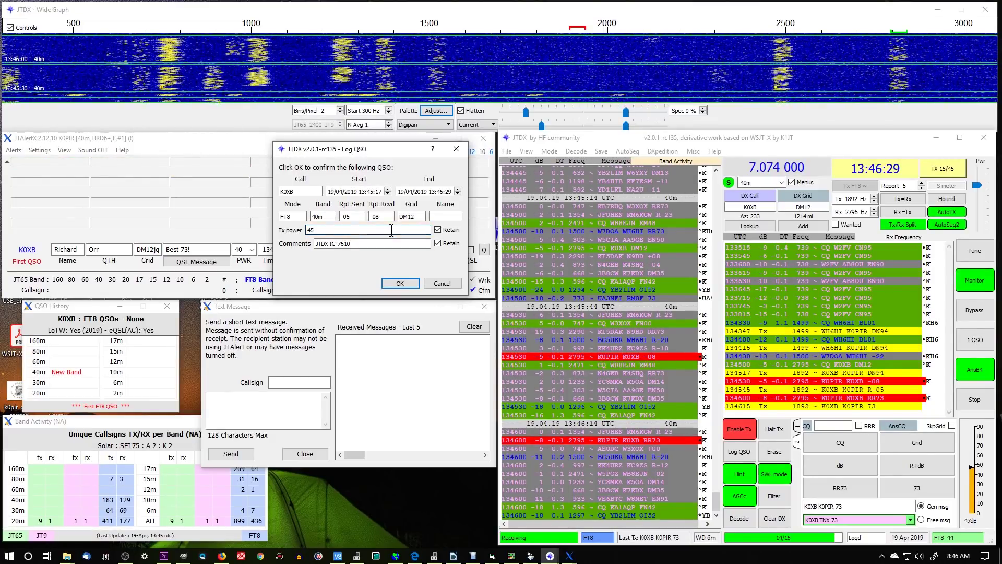
Log the completed FT8 contact with Tx power 45 and comment JTDX IC-7610, and check its entry in HRD Logbook
click(400, 283)
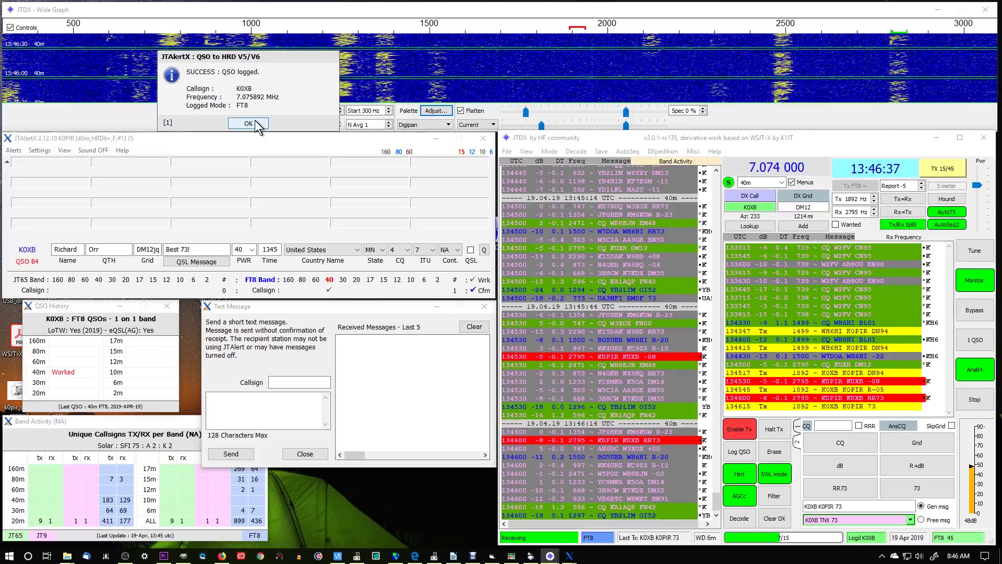
click(248, 124)
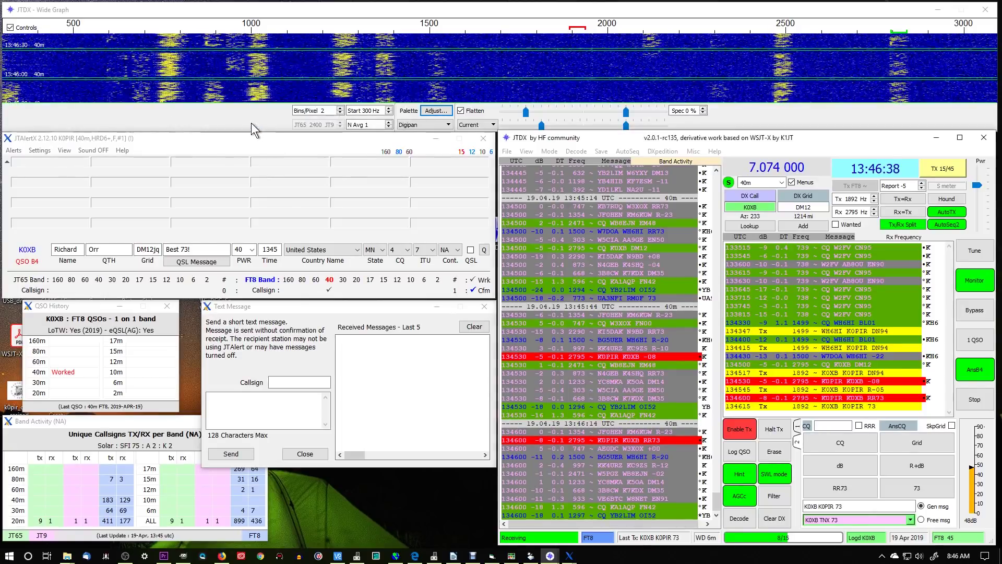
click(530, 556)
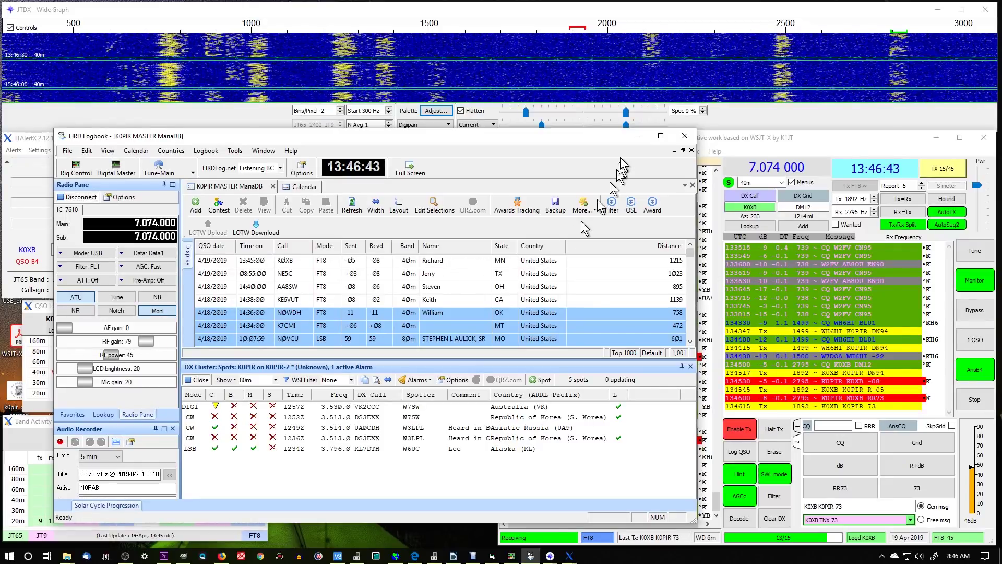
click(637, 136)
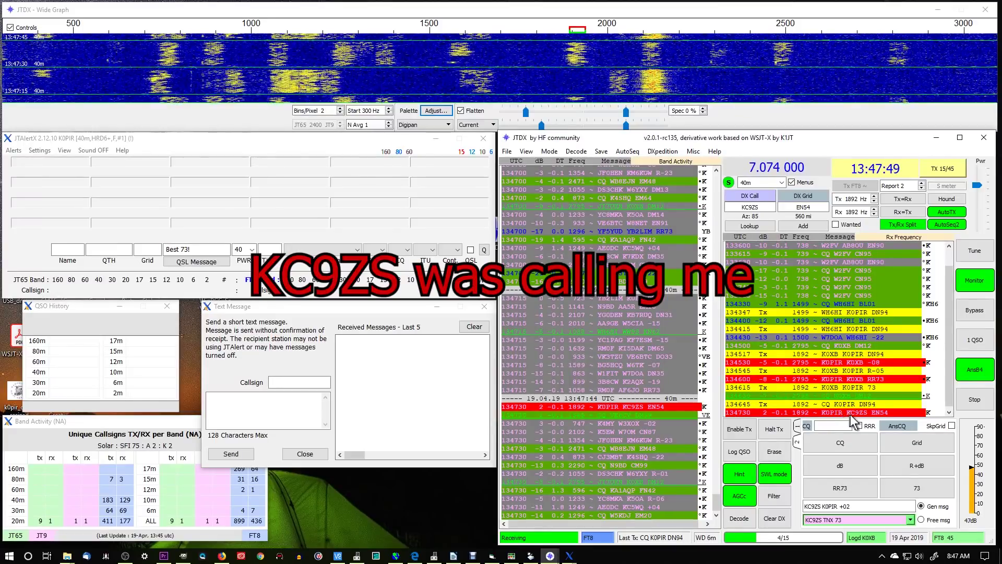
Answer the station calling on 1892 Hz and log the completed FT8 contact with Tx power 45
double_click(846, 412)
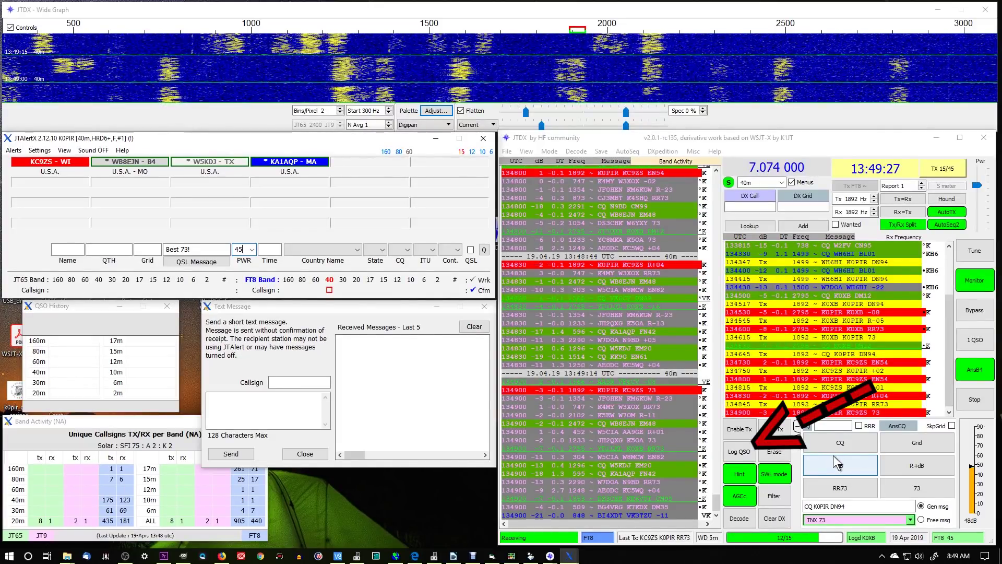
click(738, 443)
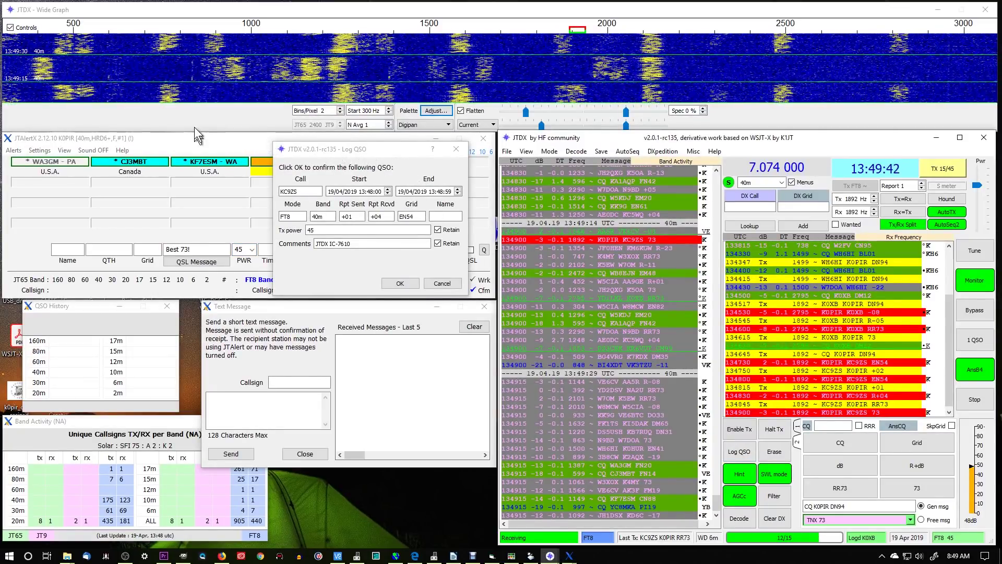
click(392, 284)
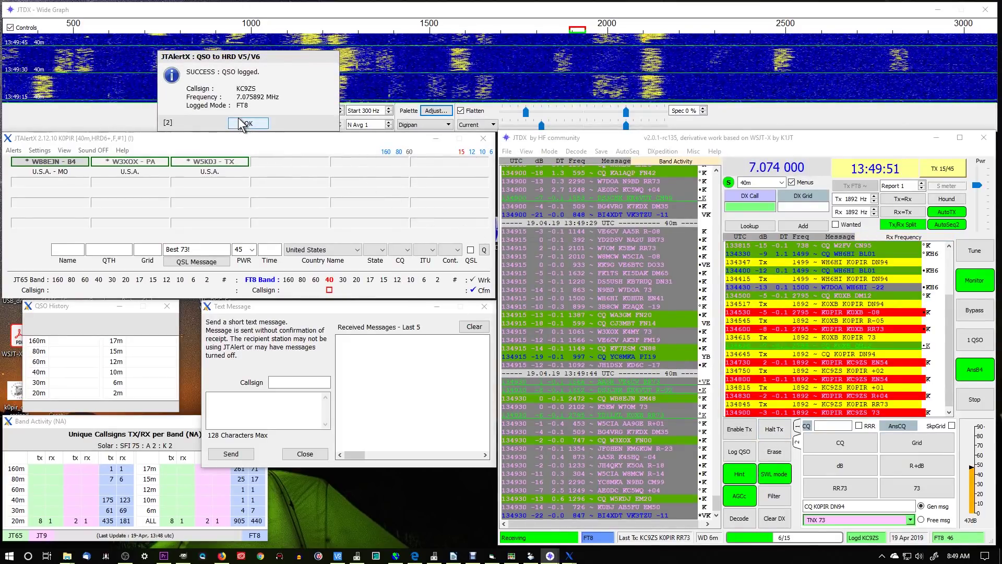
Check the newly logged 40 m contact in HRD Logbook, and minimize the logbook window
click(531, 556)
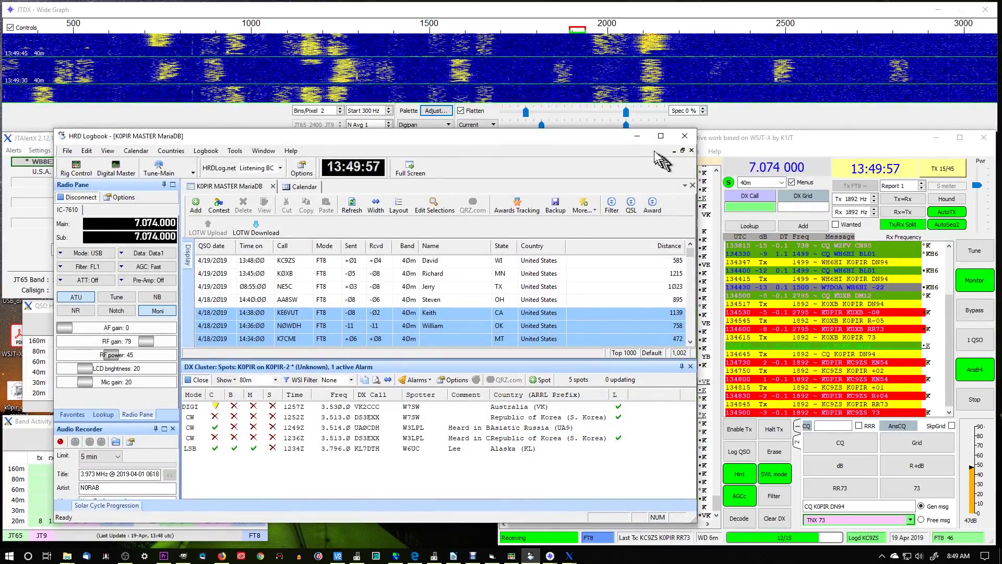
click(637, 135)
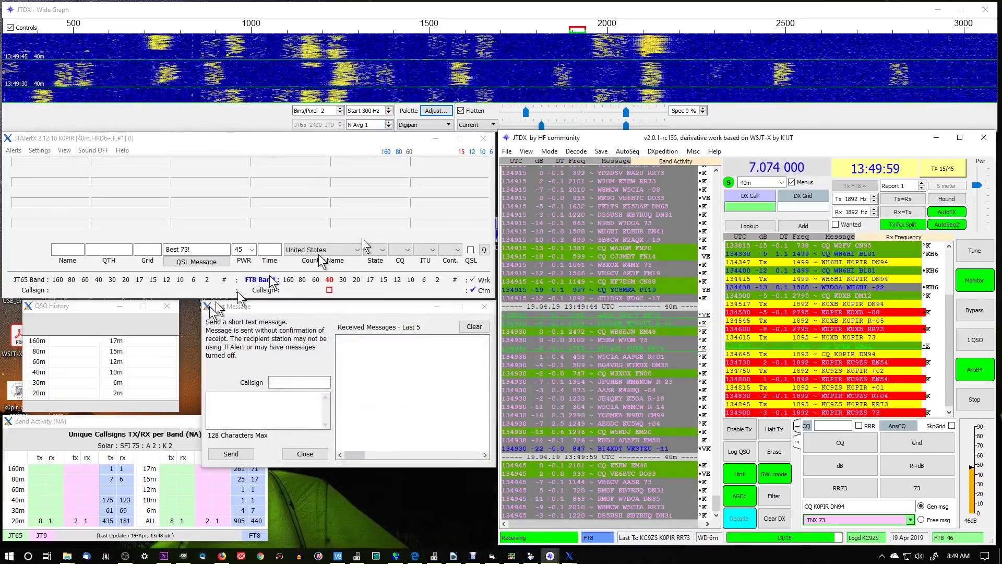
Open the JTAlert settings and examine the alert options and the HRD V5/V6 logging page
click(35, 153)
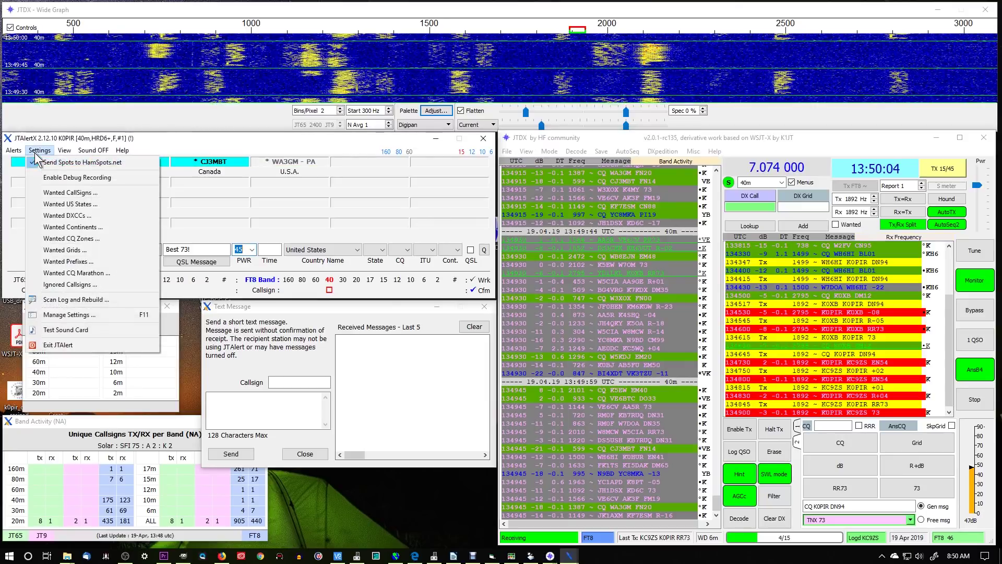
click(75, 314)
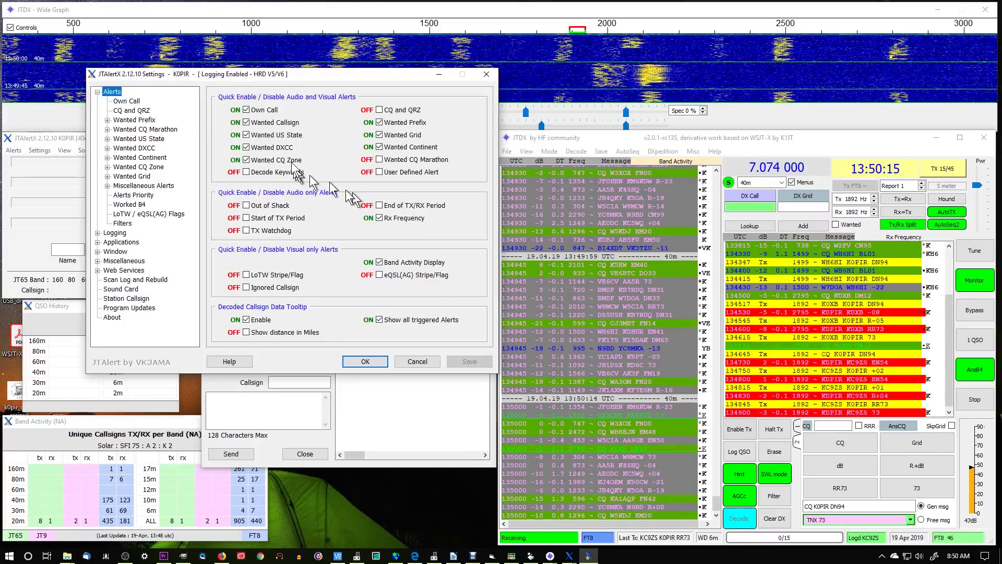
click(98, 233)
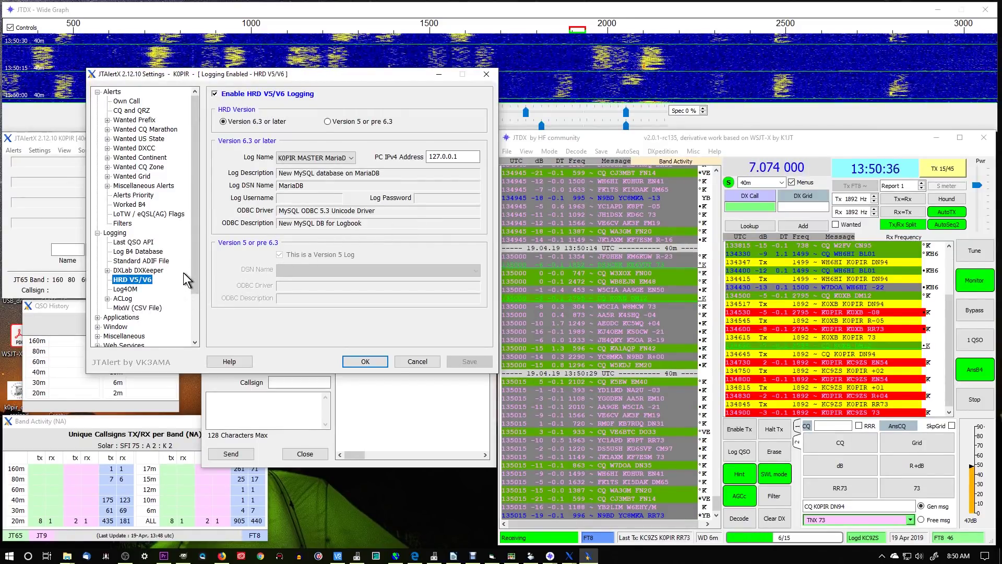
Look through the Applications and Web Services categories, examine the Online XML Callbooks page, and close the JTAlert settings
scroll(192, 269, down, 2)
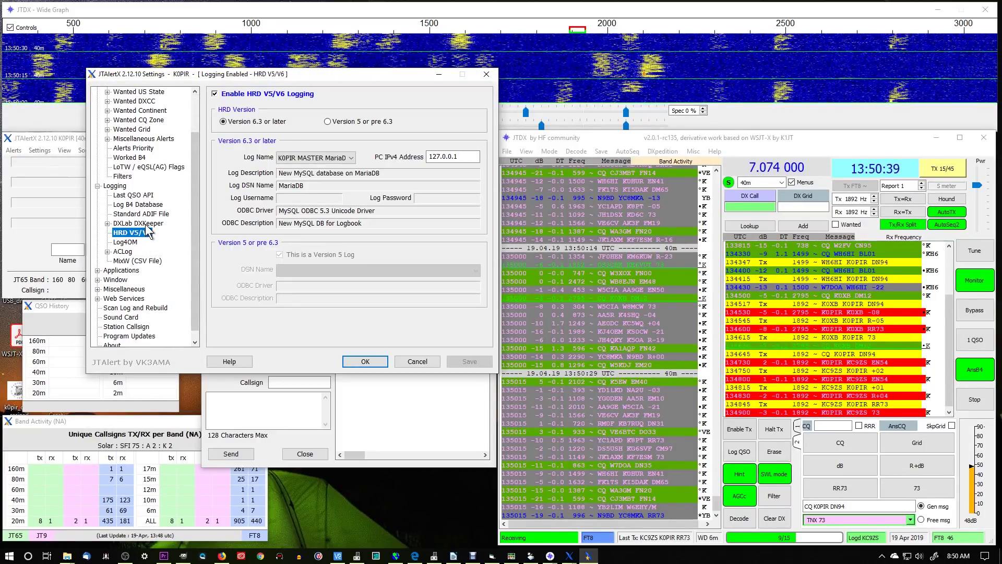
click(97, 269)
scroll(195, 312, down, 2)
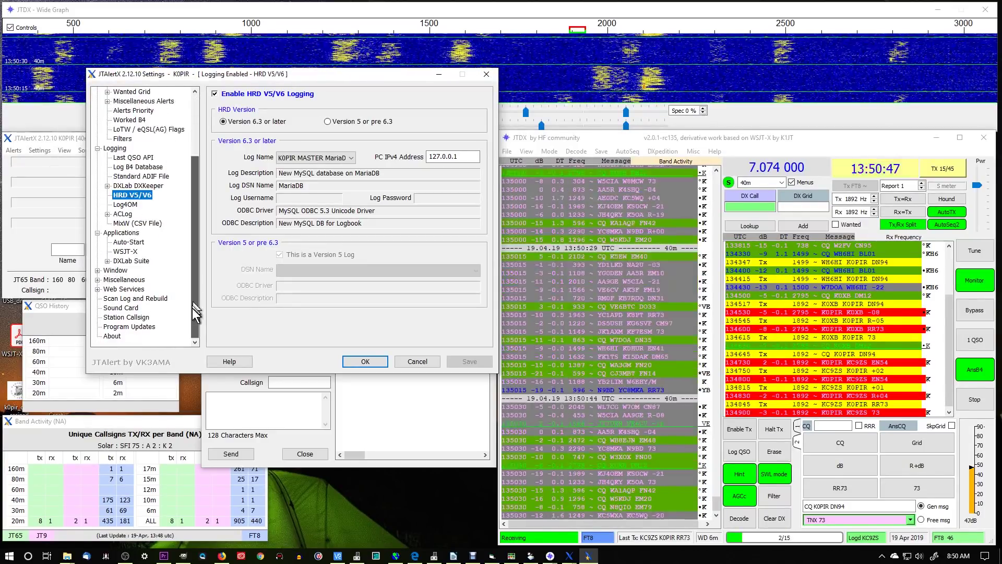
click(98, 289)
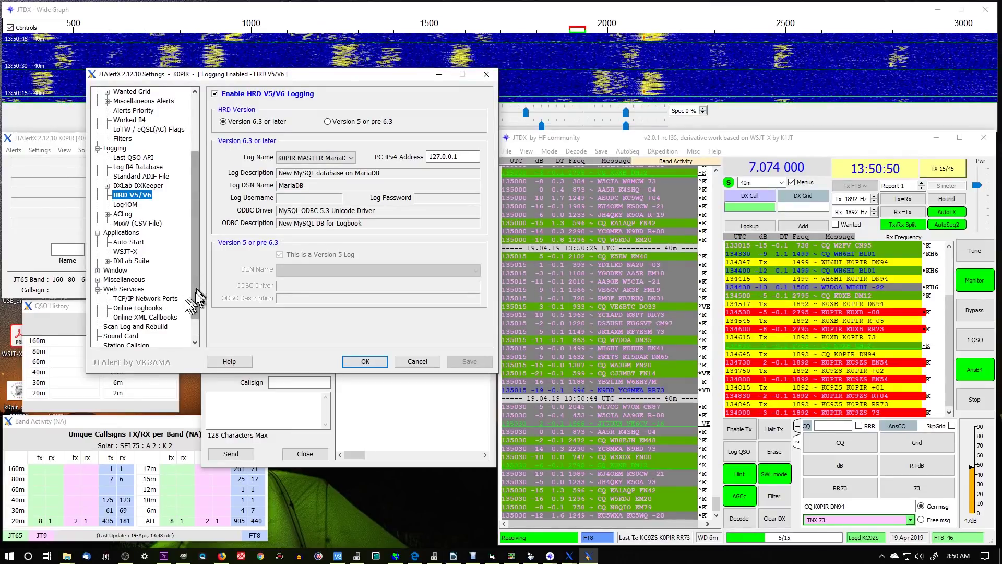
click(160, 310)
click(164, 318)
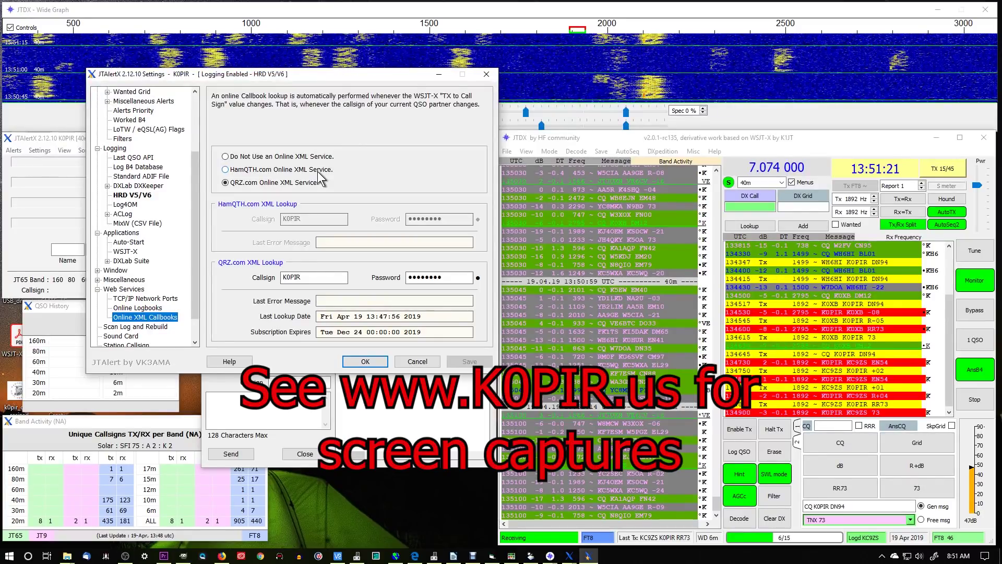
click(381, 361)
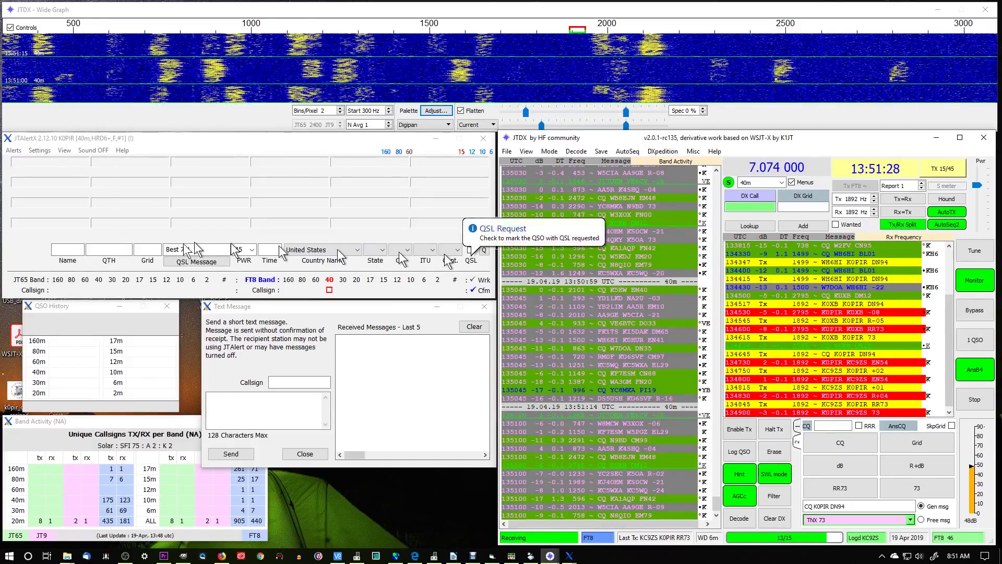
Bring up HRD Logbook again to view the logged contacts
click(529, 556)
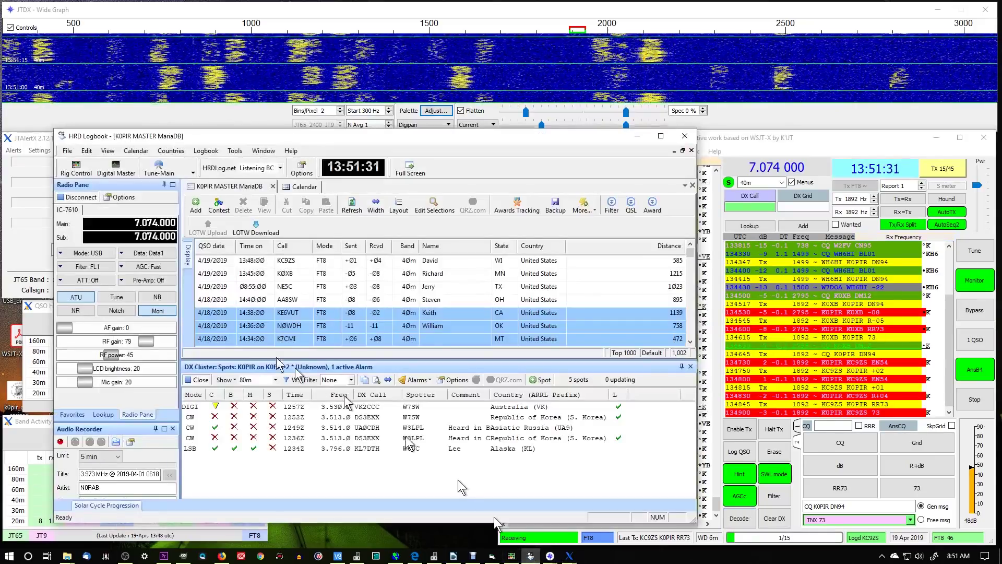